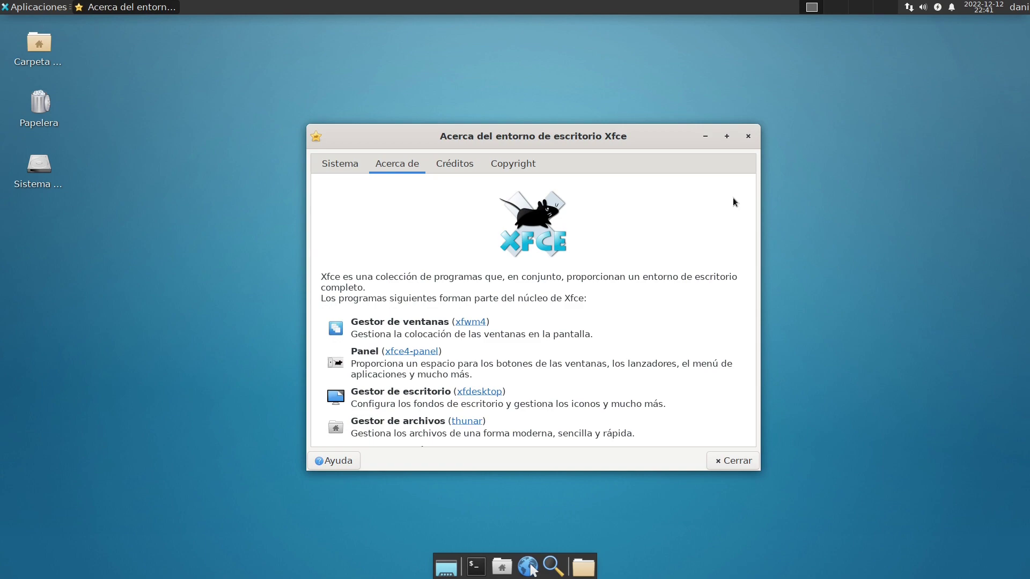
Step: Show the system details in the About Xfce window and minimise the window
{"action": "left_click_drag", "start_coordinate": [753, 212], "coordinate": [748, 186]}
{"action": "left_click", "coordinate": [338, 164]}
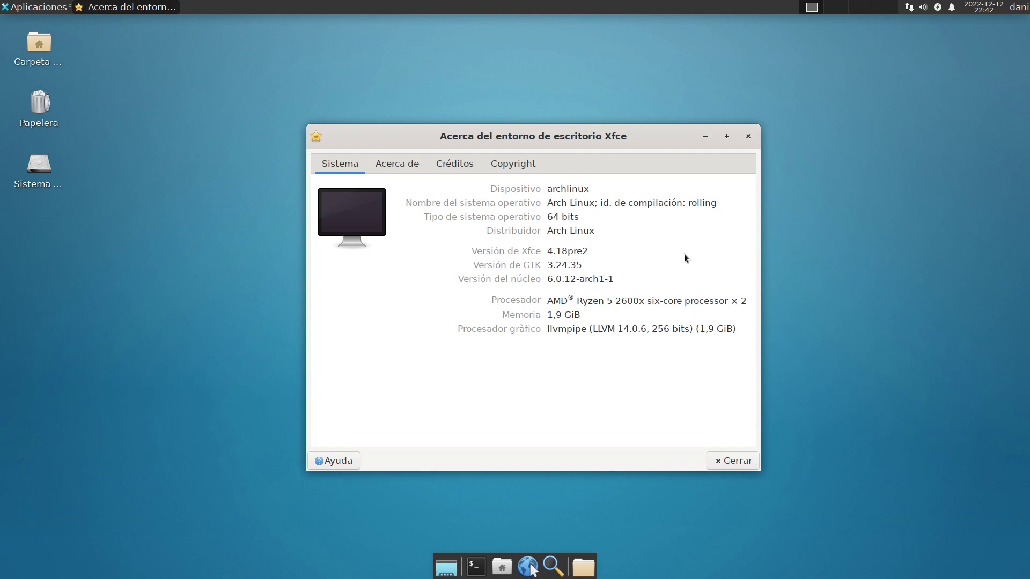
{"action": "left_click", "coordinate": [705, 136]}
{"action": "right_click", "coordinate": [572, 188]}
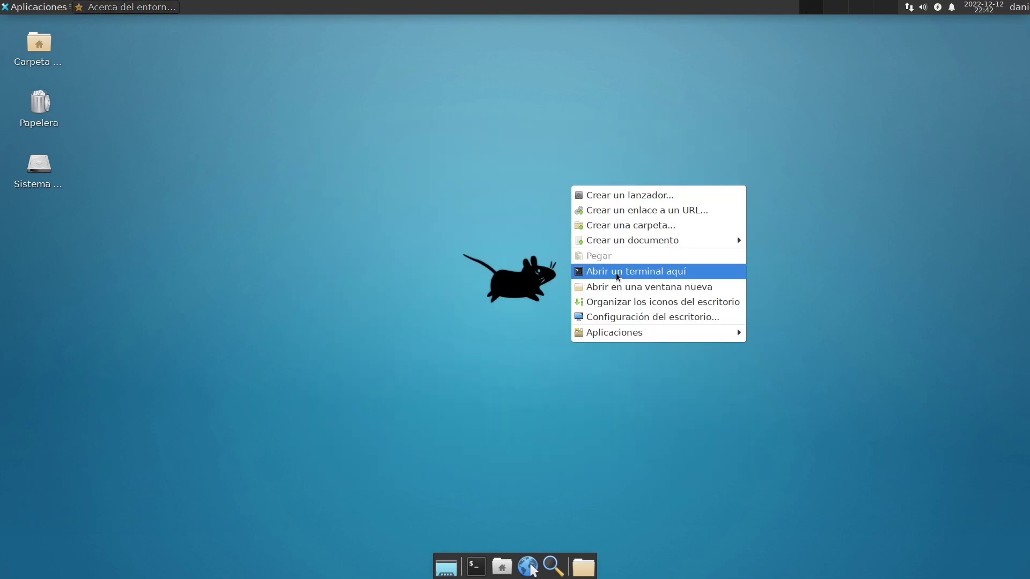
{"action": "left_click", "coordinate": [619, 287]}
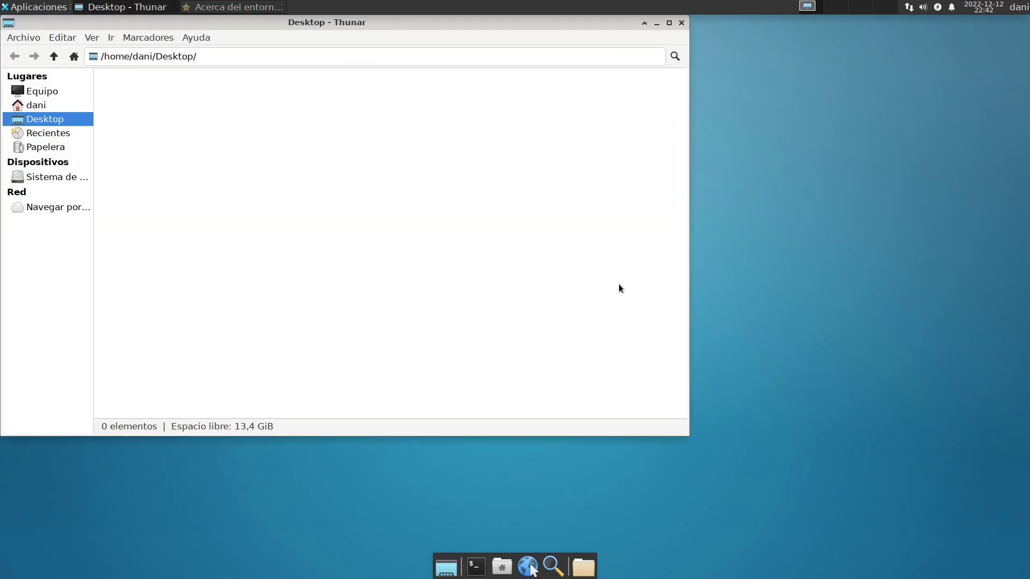
{"action": "left_click", "coordinate": [681, 22]}
Step: Open the desktop settings from the desktop
{"action": "right_click", "coordinate": [550, 183]}
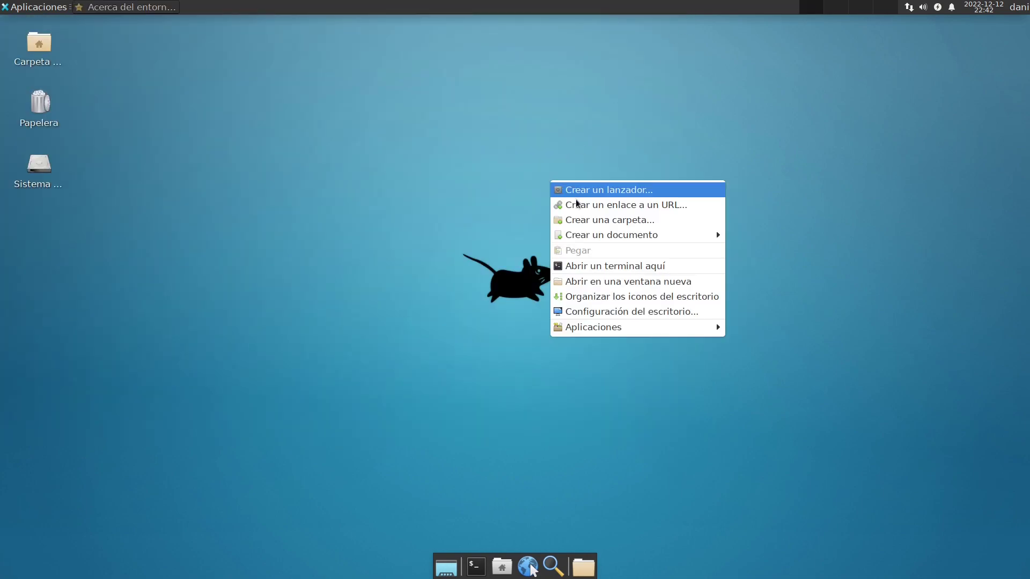
{"action": "left_click", "coordinate": [609, 314]}
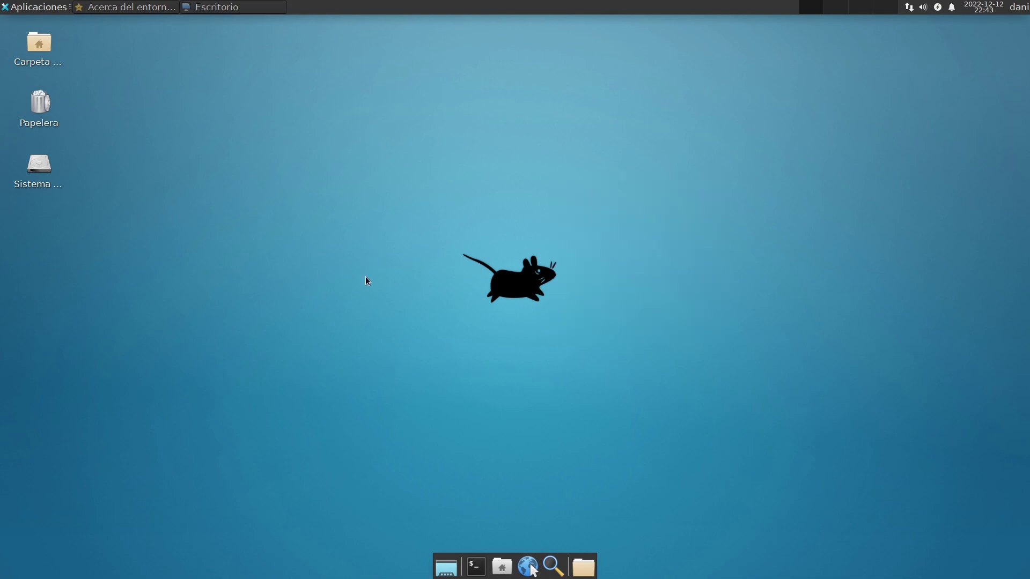
Step: Look into the AUR folder inside the home folder and close the file manager
{"action": "double_click", "coordinate": [41, 46]}
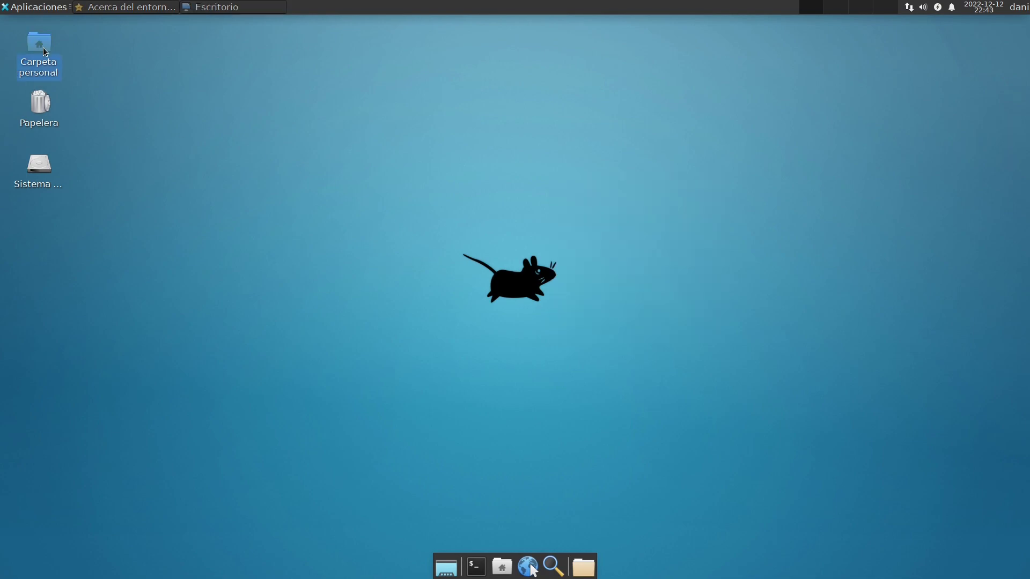
{"action": "double_click", "coordinate": [131, 86]}
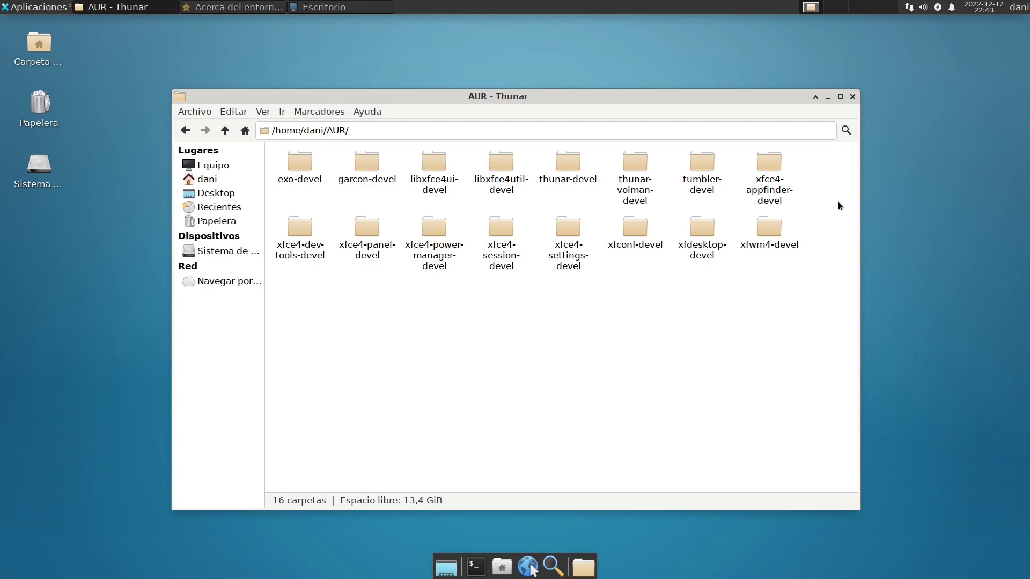
{"action": "key", "text": "ctrl+q"}
Step: Browse the available wallpapers in the desktop settings' background list
{"action": "left_click_drag", "start_coordinate": [754, 208], "coordinate": [759, 339]}
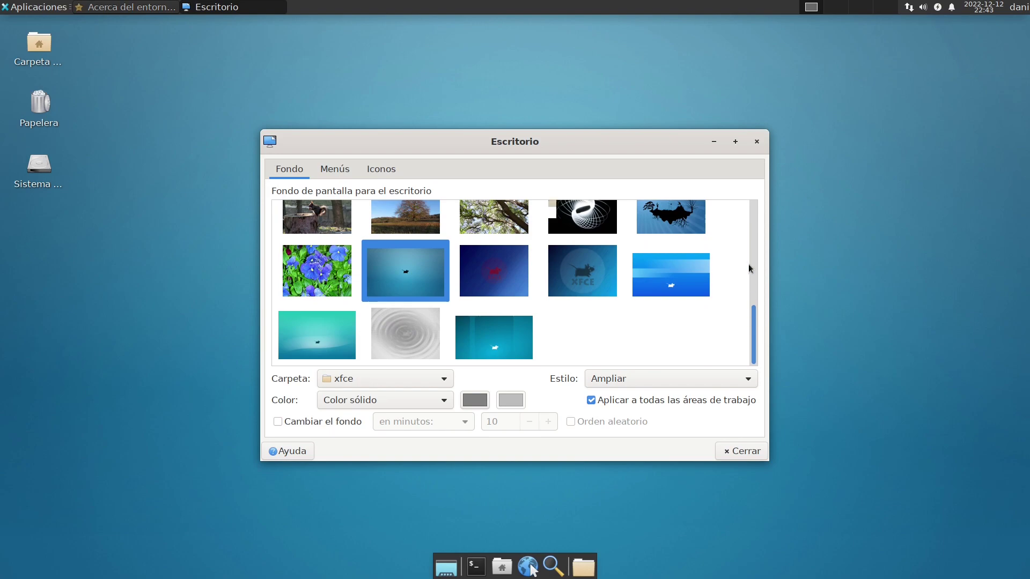
{"action": "left_click_drag", "start_coordinate": [749, 268], "coordinate": [746, 322]}
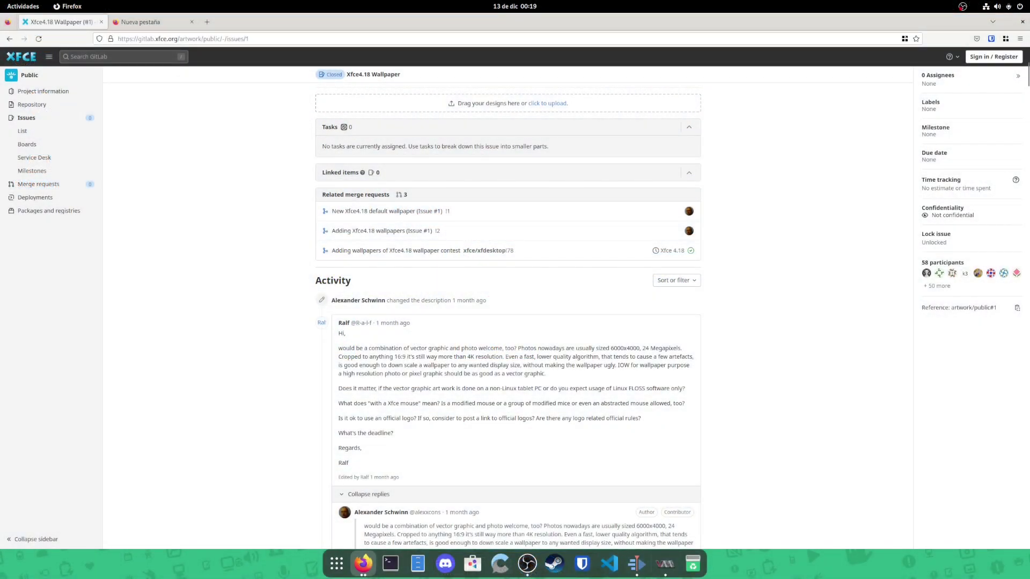
Step: Browse the submitted designs in the Xfce4.18 Wallpaper issue on GitLab
{"action": "scroll", "coordinate": [499, 230], "scroll_direction": "down", "scroll_amount": 15}
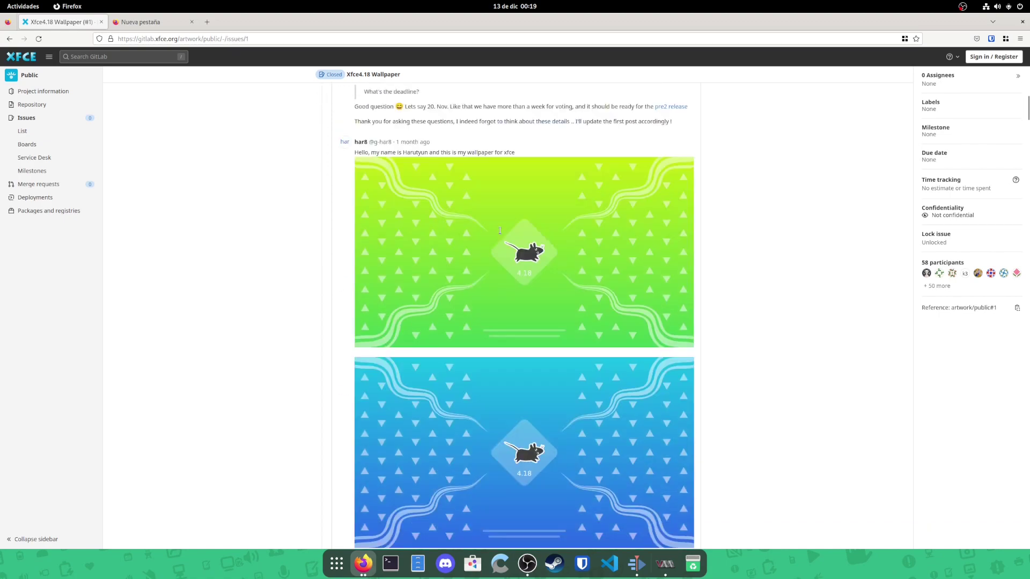
{"action": "scroll", "coordinate": [499, 231], "scroll_direction": "down", "scroll_amount": 15}
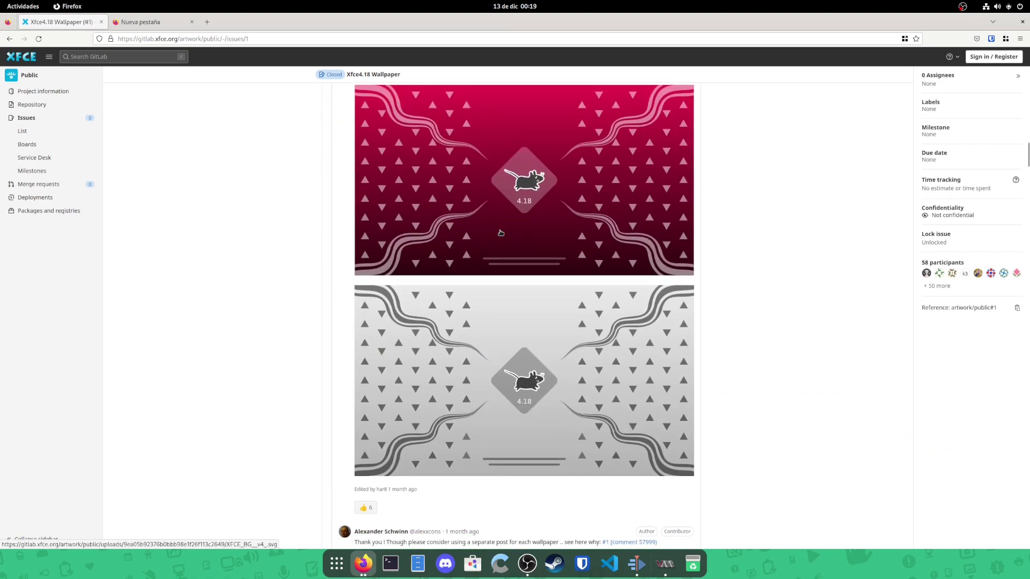
{"action": "scroll", "coordinate": [500, 232], "scroll_direction": "down", "scroll_amount": 15}
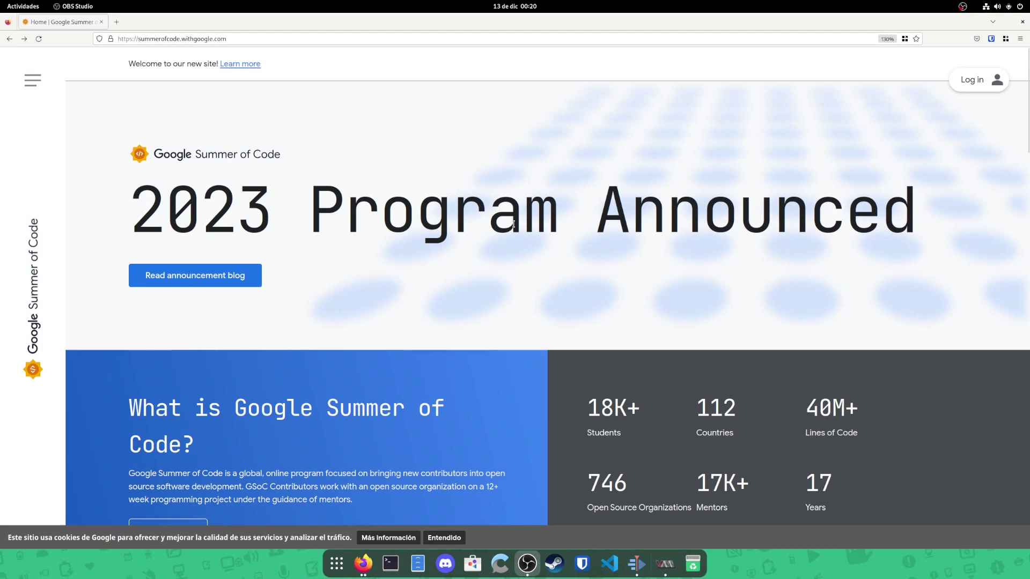
Step: Look through the Google Summer of Code home page, from the 2023 announcement to the news section
{"action": "scroll", "coordinate": [514, 225], "scroll_direction": "down", "scroll_amount": 5}
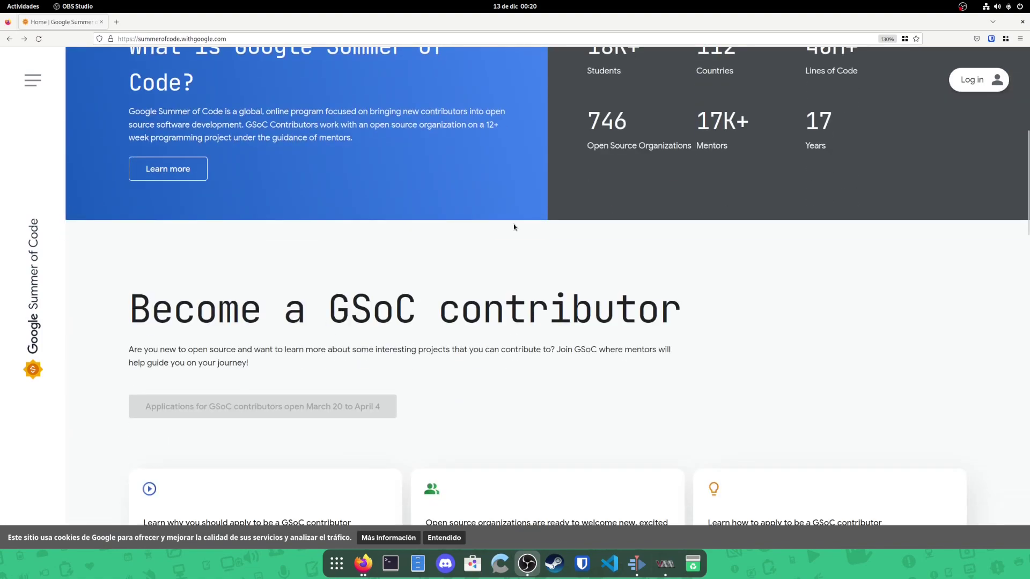
{"action": "scroll", "coordinate": [513, 224], "scroll_direction": "down", "scroll_amount": 10}
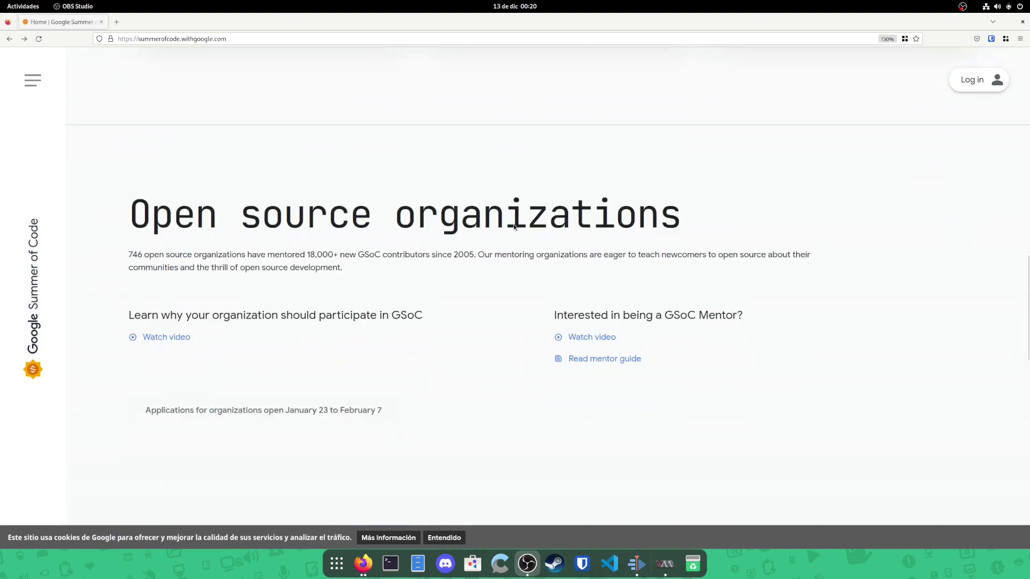
{"action": "scroll", "coordinate": [513, 225], "scroll_direction": "down", "scroll_amount": 10}
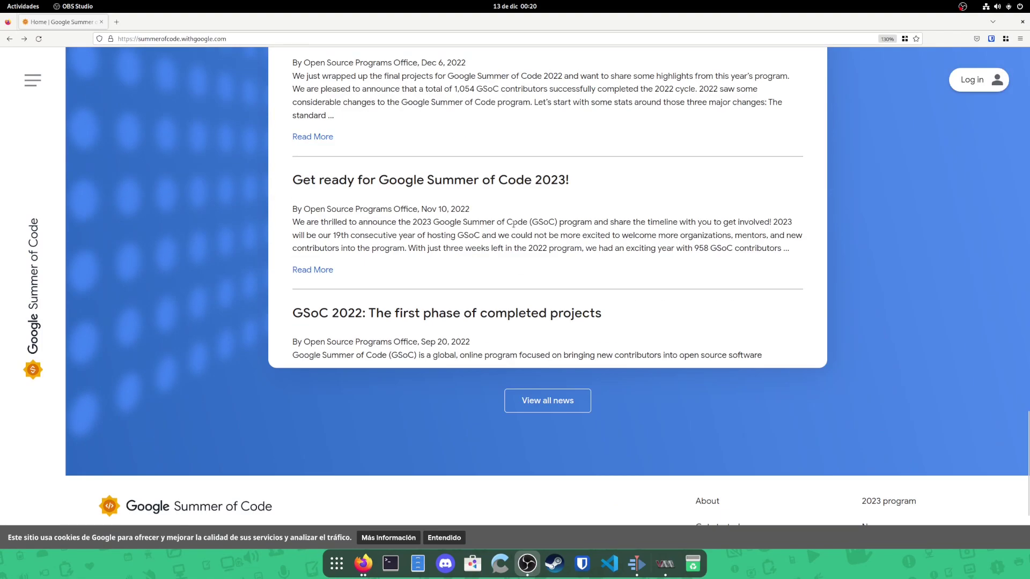
{"action": "scroll", "coordinate": [514, 224], "scroll_direction": "down", "scroll_amount": 3}
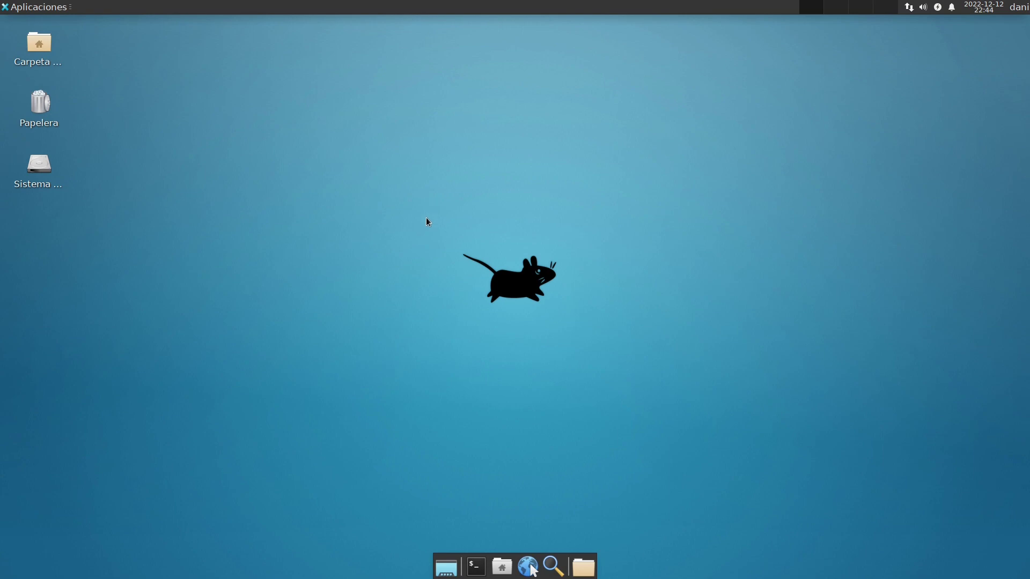
Step: Check the notification log and the Do Not Disturb option, and dismiss them
{"action": "left_click", "coordinate": [951, 10]}
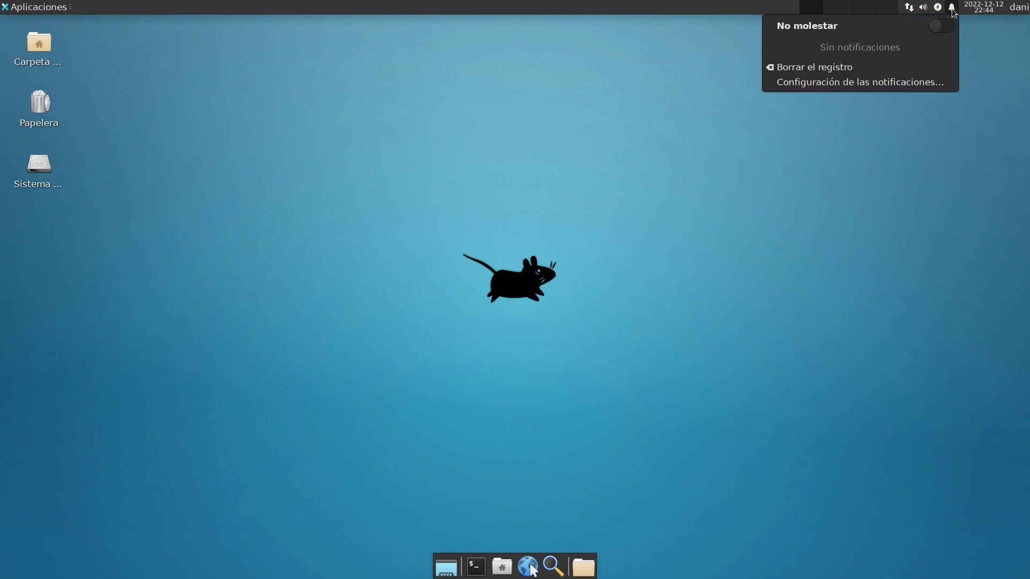
{"action": "left_click", "coordinate": [524, 113]}
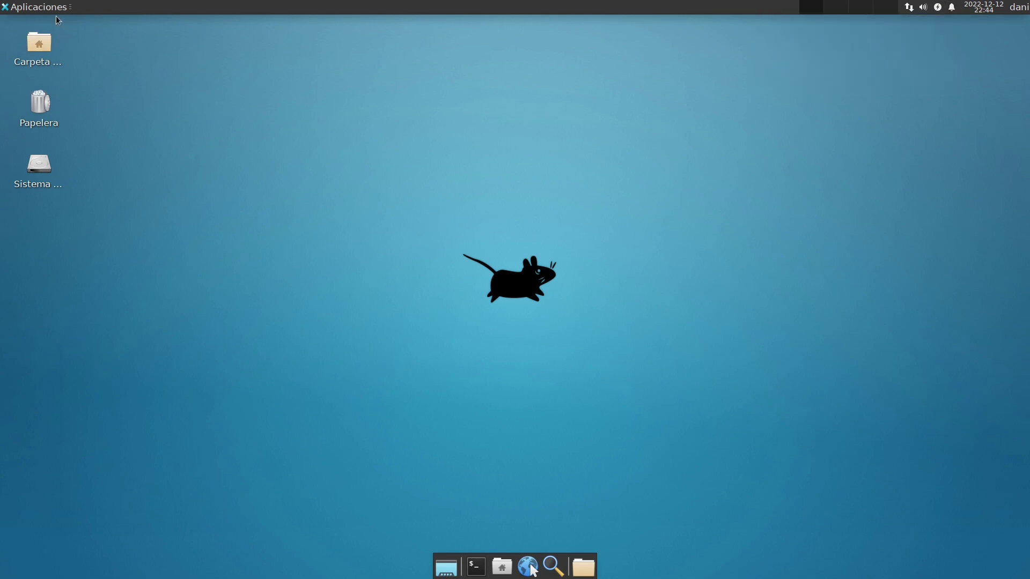
Step: Open the Xfce settings manager and move its window slightly on the desktop
{"action": "left_click", "coordinate": [39, 7]}
{"action": "mouse_move", "coordinate": [43, 103]}
{"action": "left_click", "coordinate": [163, 103]}
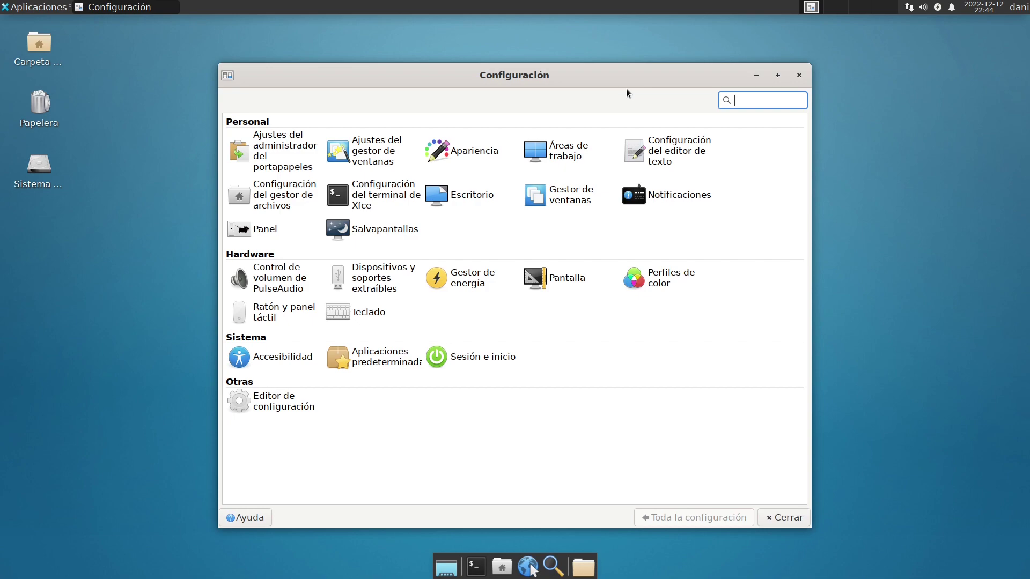
{"action": "mouse_move", "coordinate": [621, 86]}
{"action": "left_mouse_down"}
{"action": "mouse_move", "coordinate": [629, 82]}
{"action": "mouse_move", "coordinate": [626, 25]}
{"action": "mouse_move", "coordinate": [626, 79]}
{"action": "left_mouse_up"}
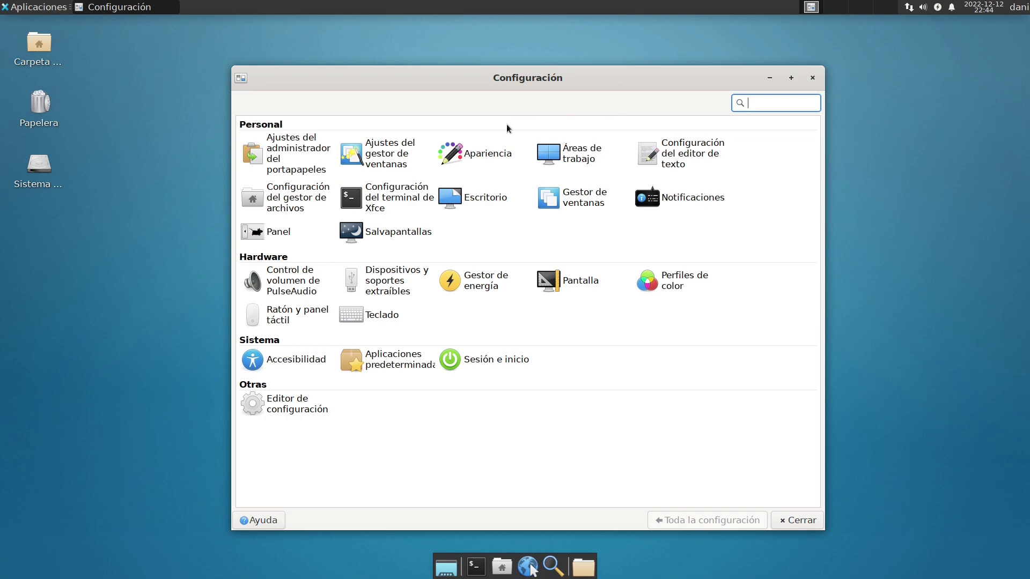
Step: Disable header bars in dialogs ("Activar las barras de encabezado en los diálogos") in the appearance settings and close them
{"action": "left_click", "coordinate": [460, 155]}
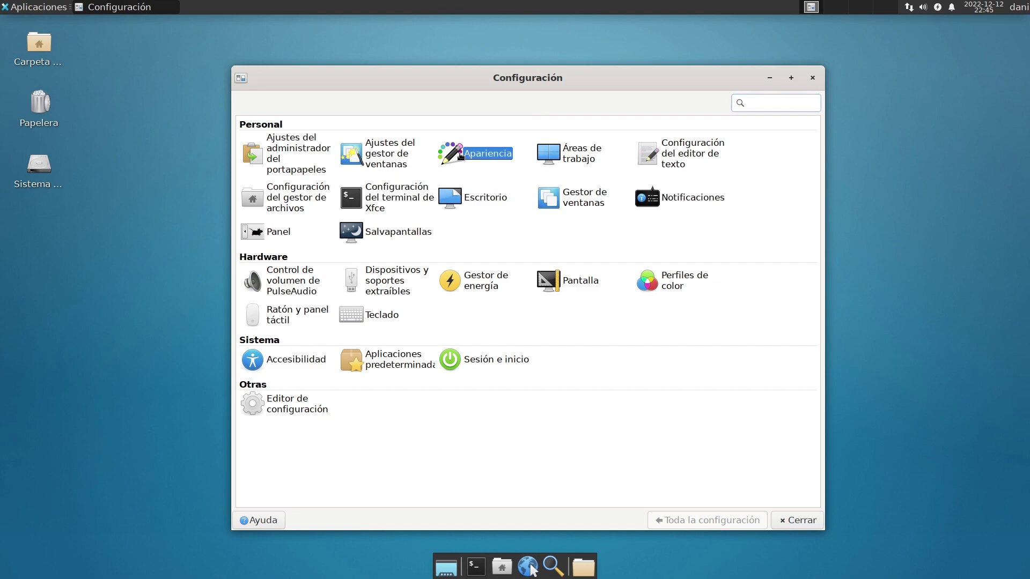
{"action": "left_click", "coordinate": [413, 108]}
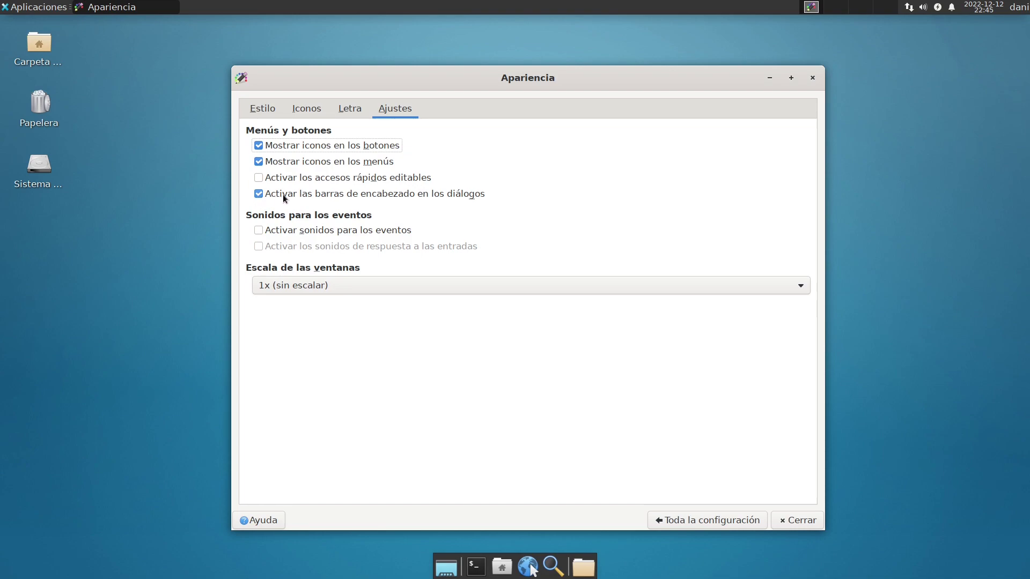
{"action": "left_click", "coordinate": [399, 193]}
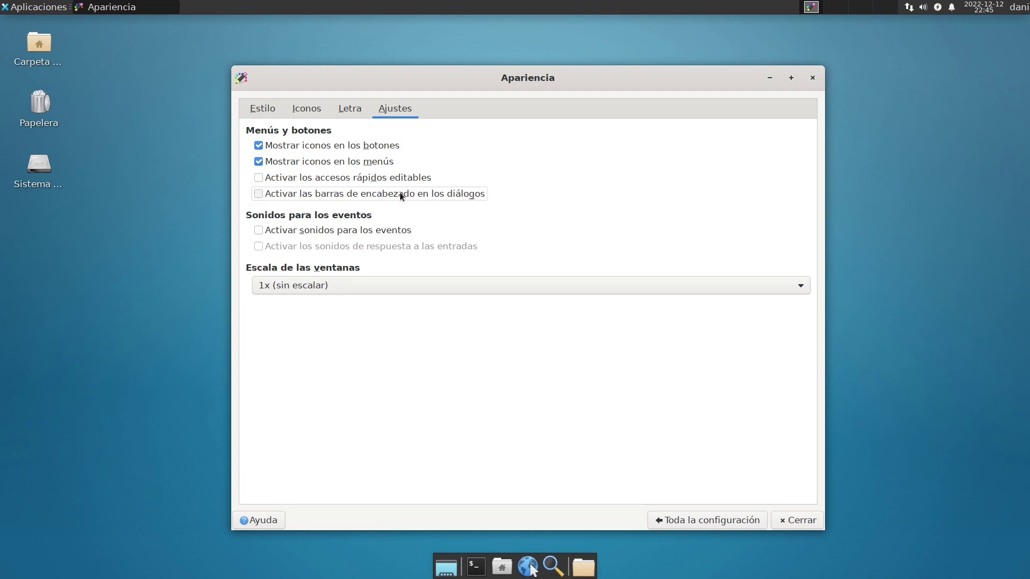
{"action": "left_click", "coordinate": [797, 520]}
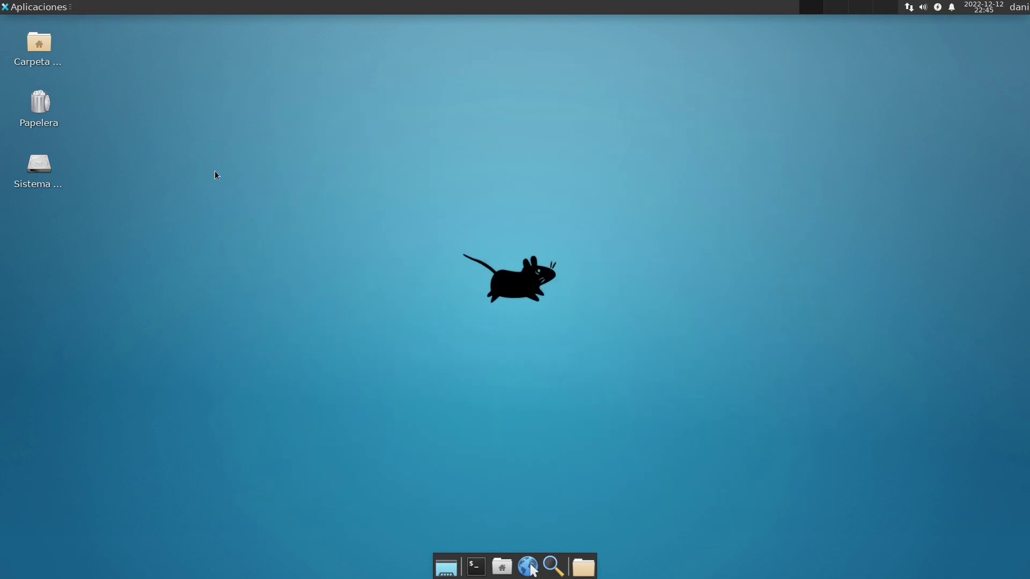
Step: Reopen the settings manager and shift its window slightly downwards
{"action": "left_click", "coordinate": [61, 12]}
{"action": "mouse_move", "coordinate": [93, 100]}
{"action": "left_click", "coordinate": [194, 100]}
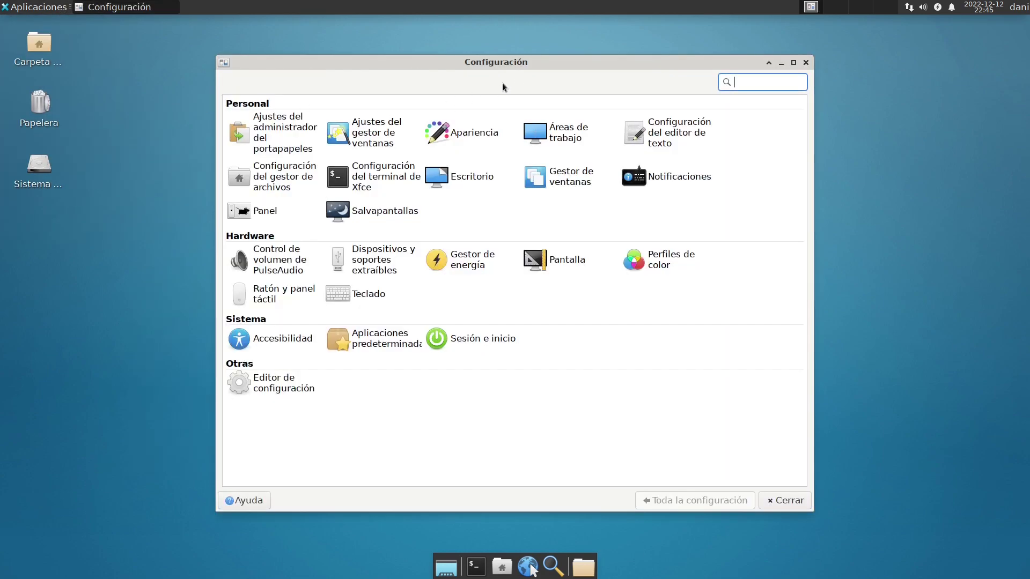
{"action": "left_click_drag", "start_coordinate": [521, 62], "coordinate": [524, 69]}
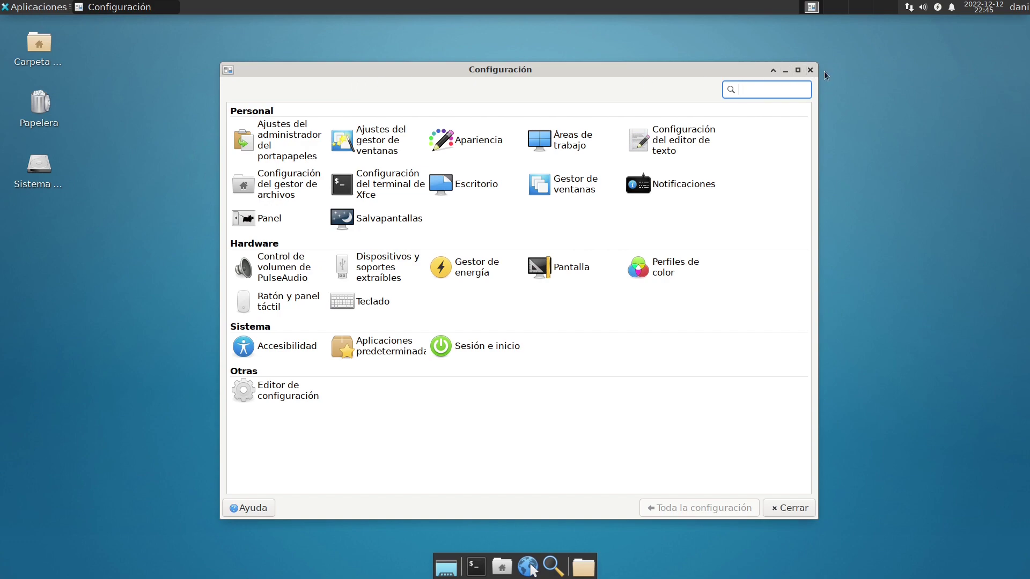
Step: Set the appearance style to Greybird and return to the overview of all settings
{"action": "left_click", "coordinate": [458, 141]}
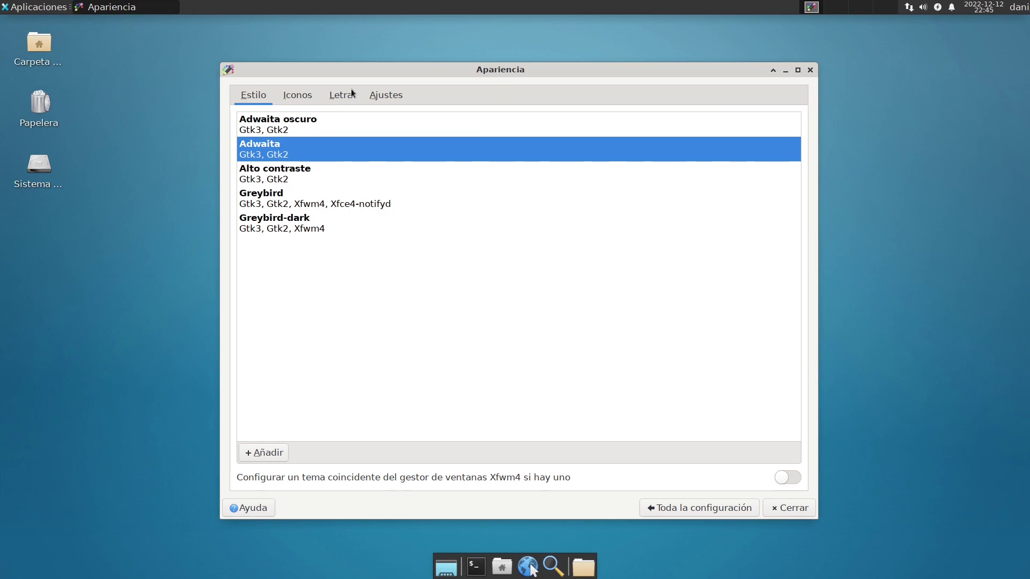
{"action": "left_click", "coordinate": [302, 201]}
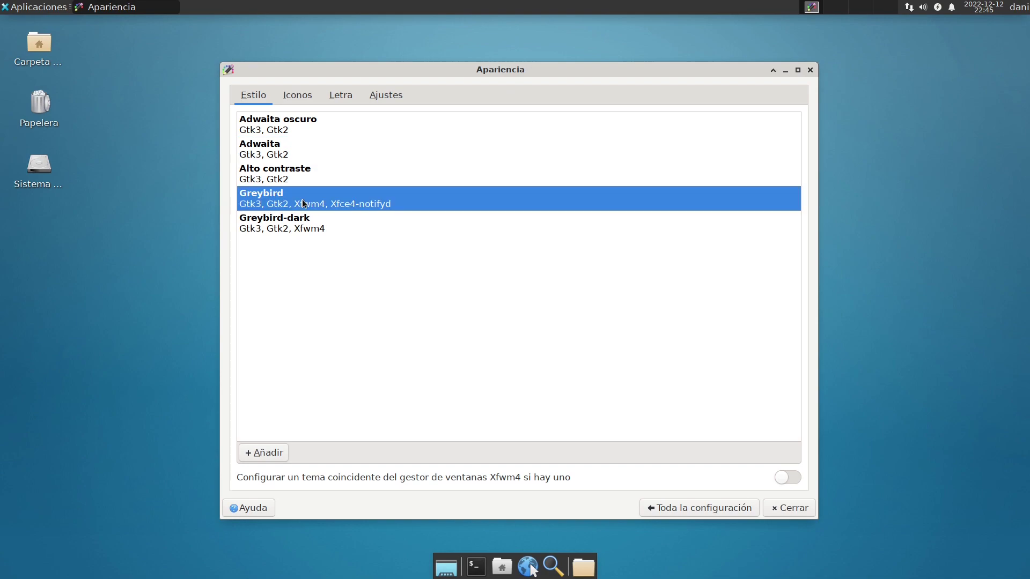
{"action": "left_click", "coordinate": [685, 505]}
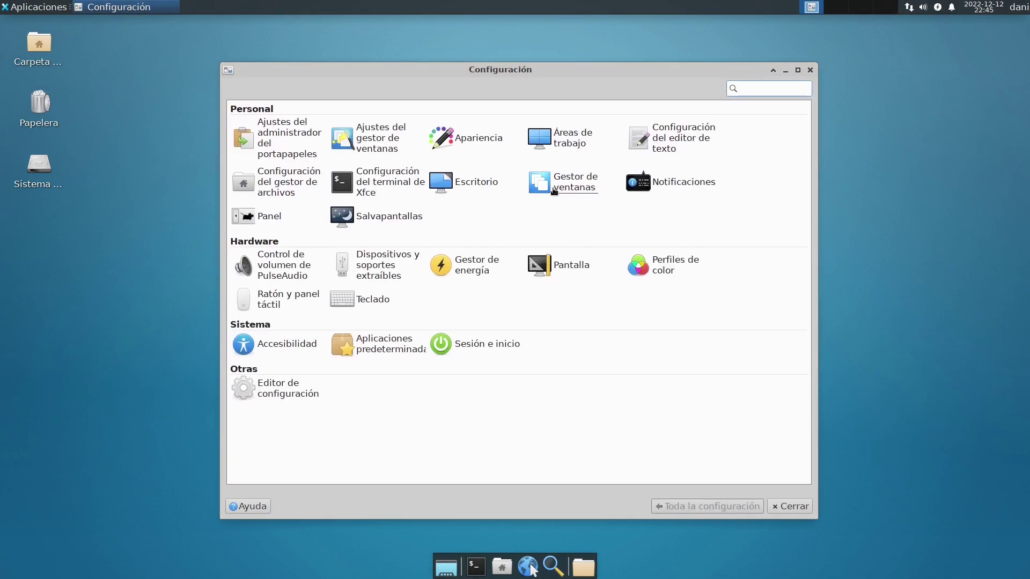
Step: Try window manager themes including Atlanta2, Coolclean and Daloa, and set the theme back to Default
{"action": "left_click", "coordinate": [554, 188]}
{"action": "left_click", "coordinate": [257, 240]}
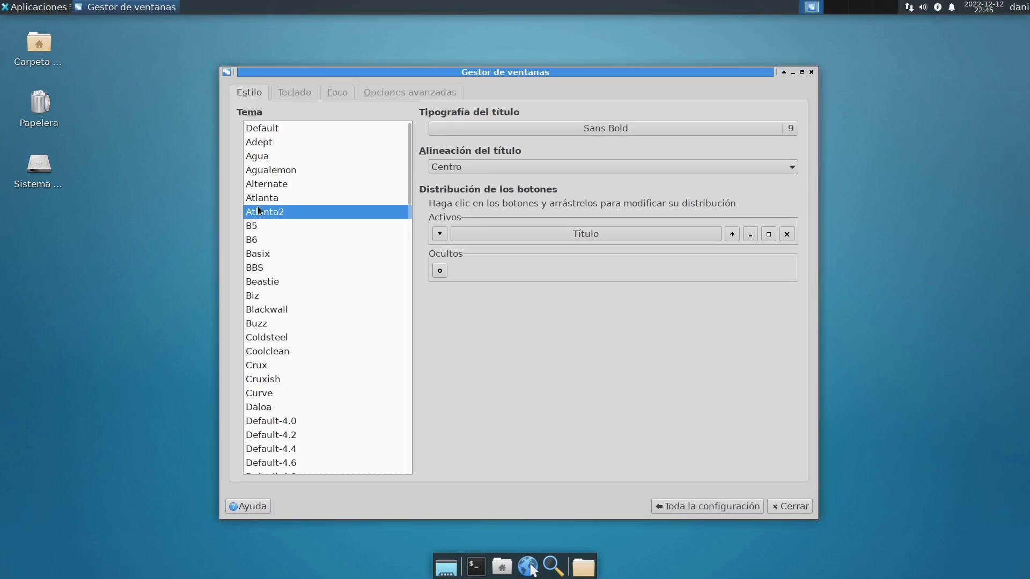
{"action": "left_click", "coordinate": [289, 351]}
{"action": "left_click", "coordinate": [315, 408]}
{"action": "left_click", "coordinate": [304, 212]}
{"action": "left_click", "coordinate": [283, 130]}
Step: Set the appearance style back to Adwaita, and apply Greybird with the matching Xfwm4 theme option enabled
{"action": "left_click", "coordinate": [707, 506]}
{"action": "left_click", "coordinate": [461, 138]}
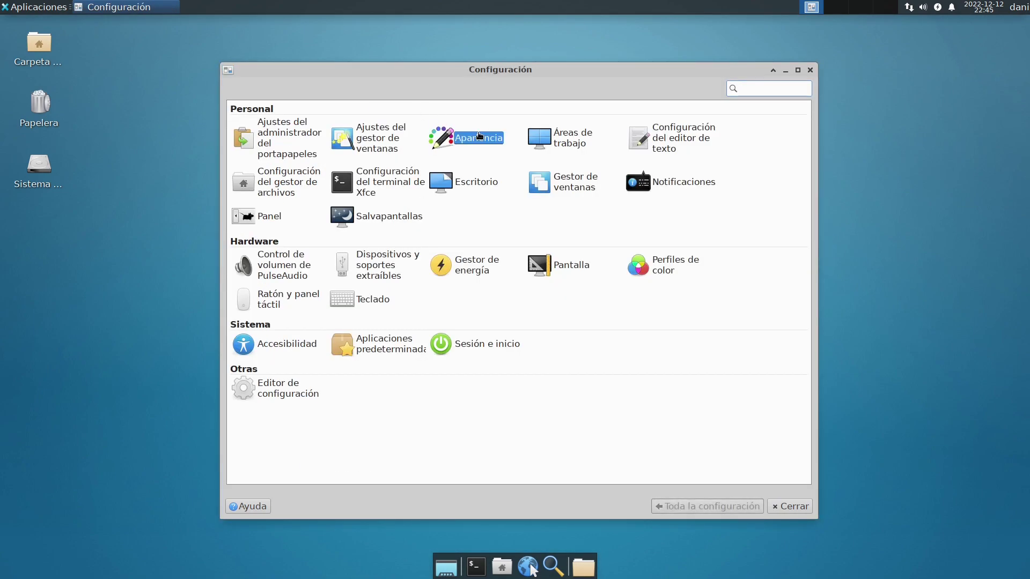
{"action": "left_click", "coordinate": [290, 143]}
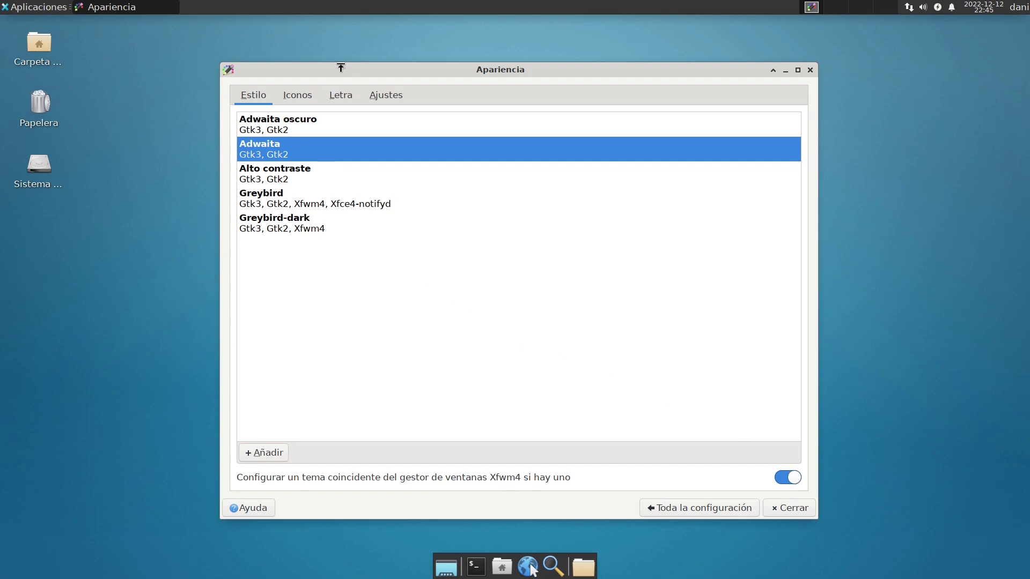
{"action": "left_click", "coordinate": [301, 202]}
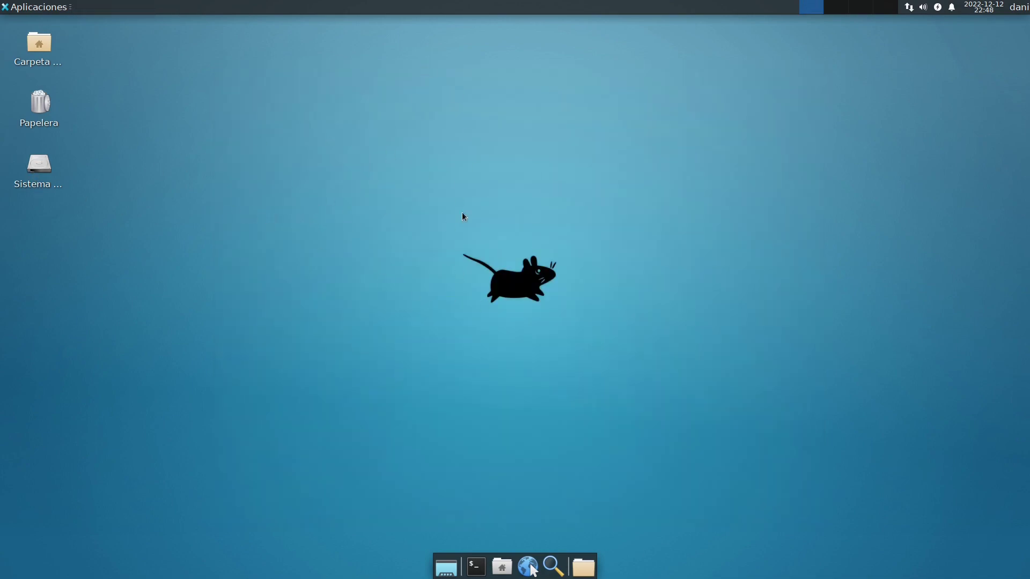
Step: Move the file system and trash icons side by side to the upper-right area of the desktop
{"action": "left_click_drag", "start_coordinate": [38, 164], "coordinate": [874, 80]}
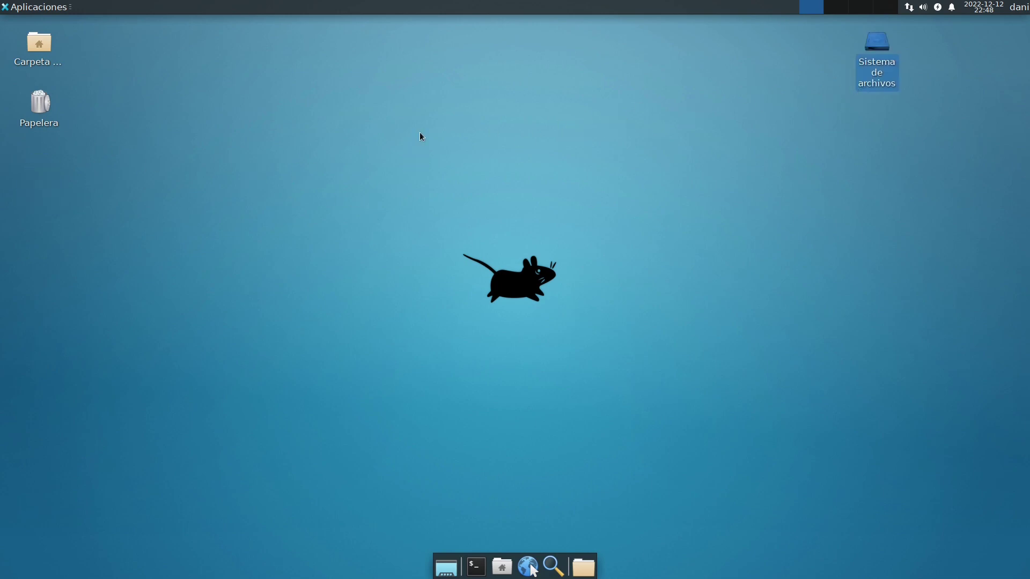
{"action": "left_click_drag", "start_coordinate": [38, 102], "coordinate": [821, 48]}
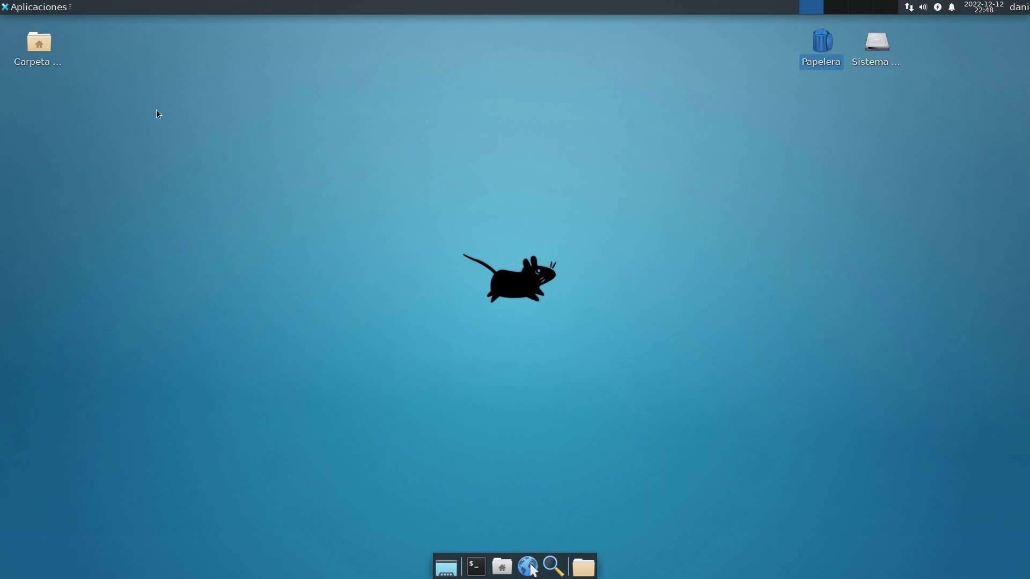
Step: Move the home folder icon to the upper middle of the desktop, and cancel a request to arrange the desktop icons
{"action": "left_click_drag", "start_coordinate": [33, 43], "coordinate": [468, 56]}
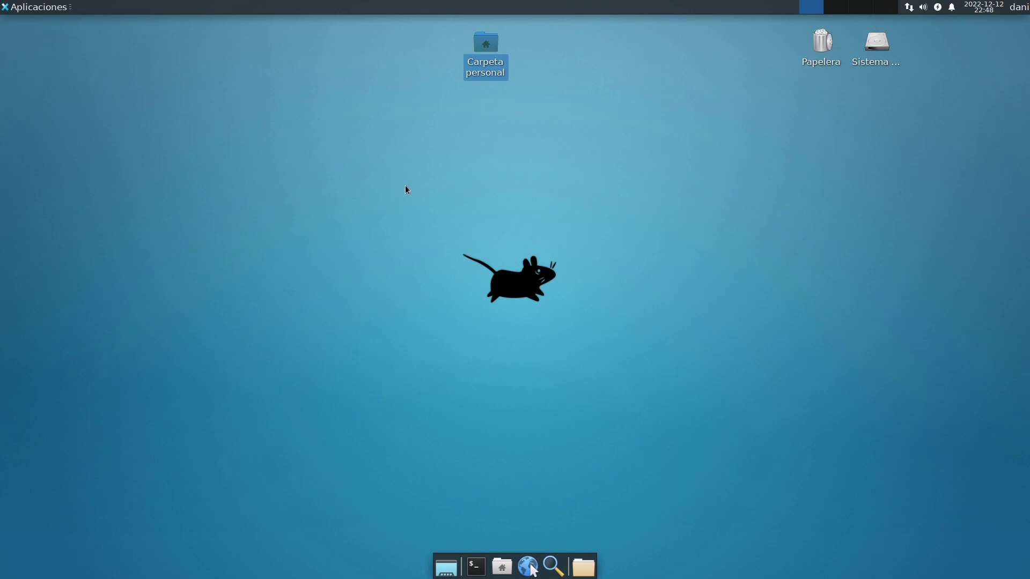
{"action": "left_click", "coordinate": [423, 172]}
{"action": "right_click", "coordinate": [365, 141]}
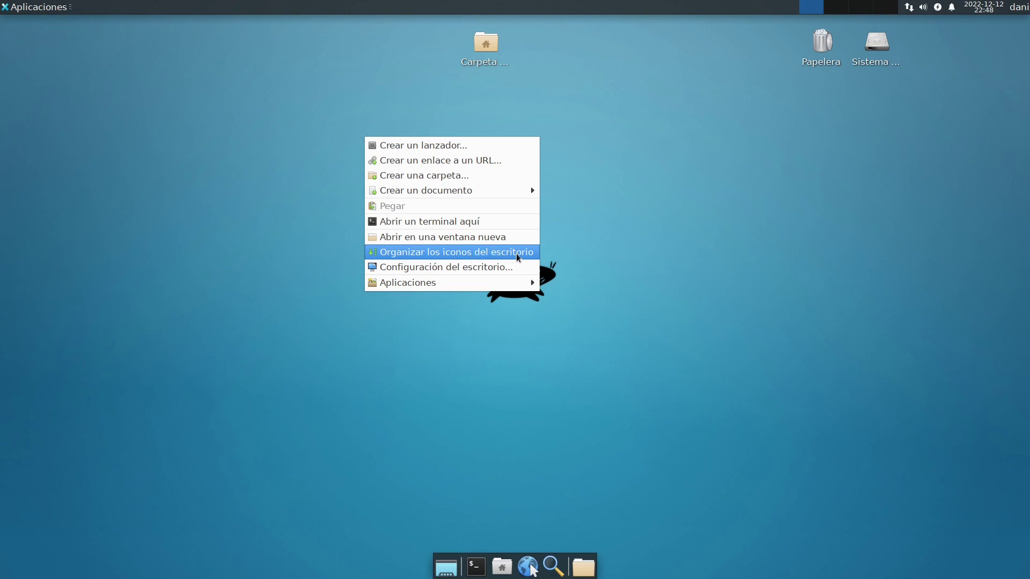
{"action": "right_click", "coordinate": [317, 159]}
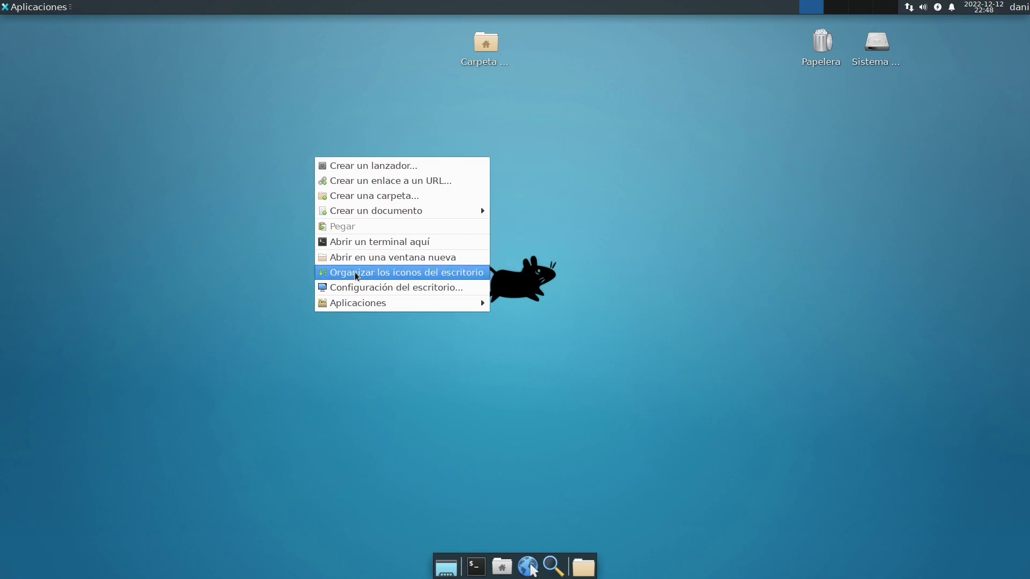
{"action": "left_click", "coordinate": [411, 275]}
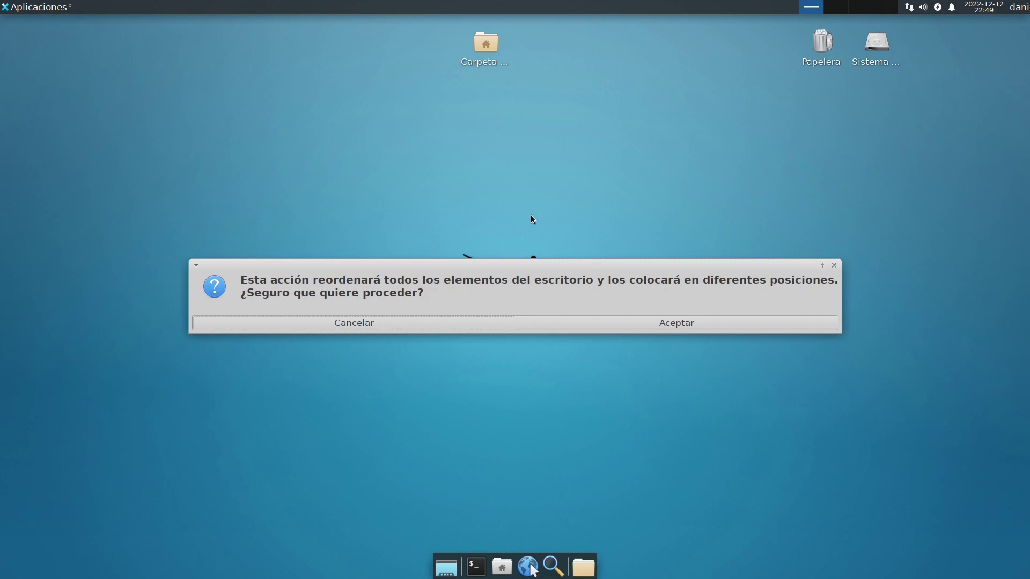
{"action": "left_click", "coordinate": [347, 324]}
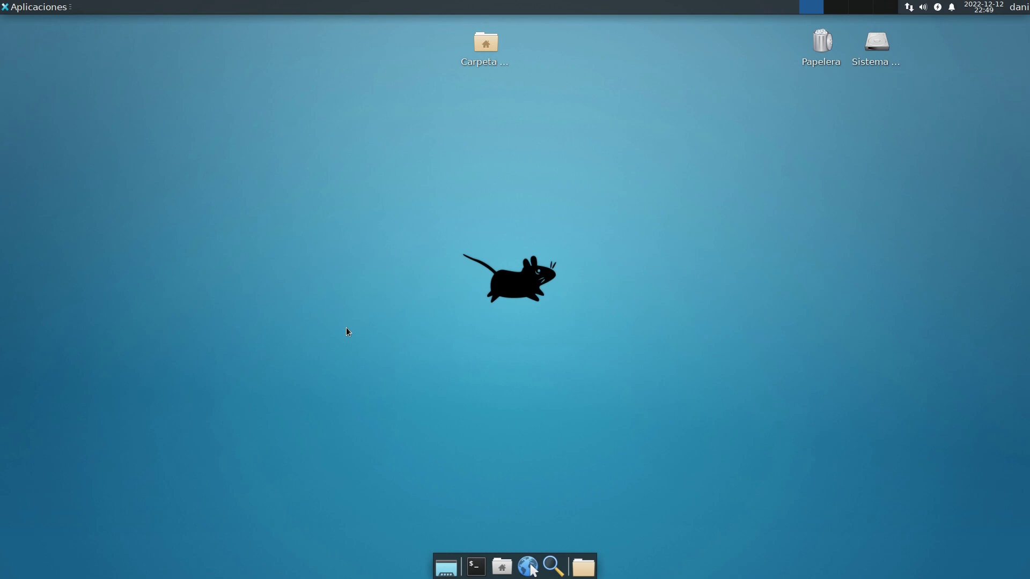
Step: Bring up the dialog for adding new elements to the upper panel, reposition it and make it taller
{"action": "right_click", "coordinate": [499, 12]}
{"action": "mouse_move", "coordinate": [535, 85]}
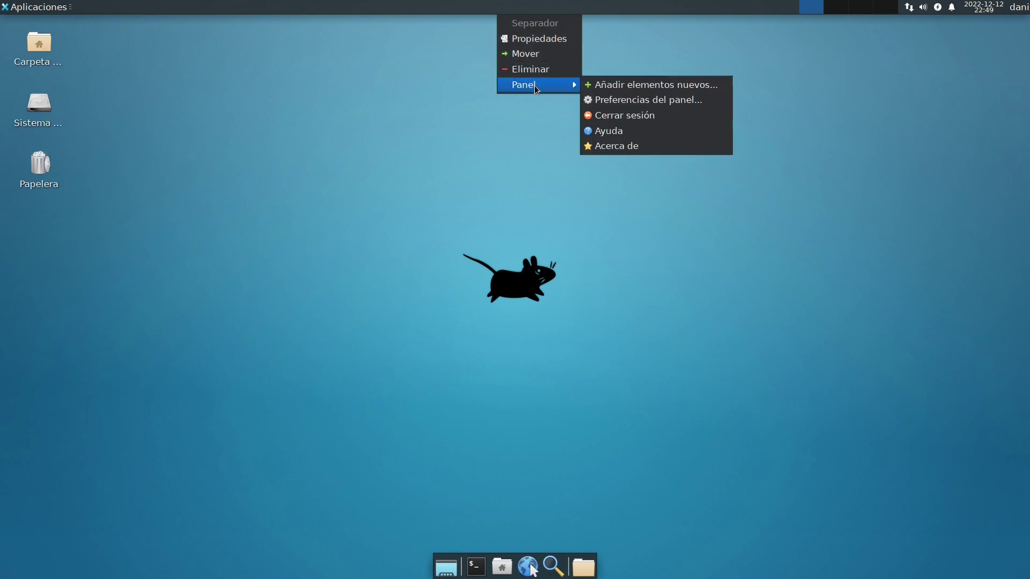
{"action": "left_click", "coordinate": [643, 86]}
{"action": "left_click_drag", "start_coordinate": [519, 168], "coordinate": [475, 104]}
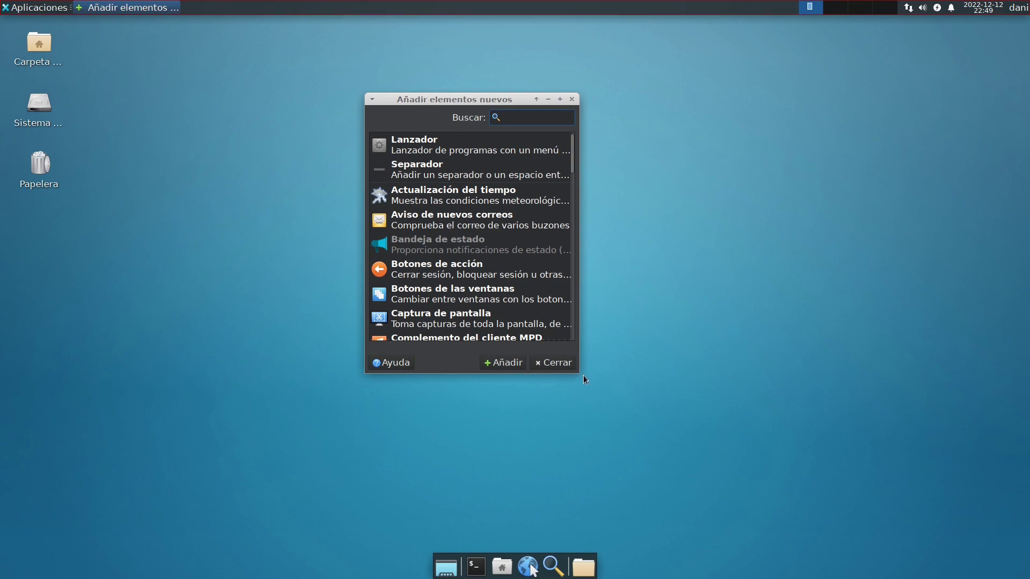
{"action": "left_click_drag", "start_coordinate": [578, 374], "coordinate": [558, 512]}
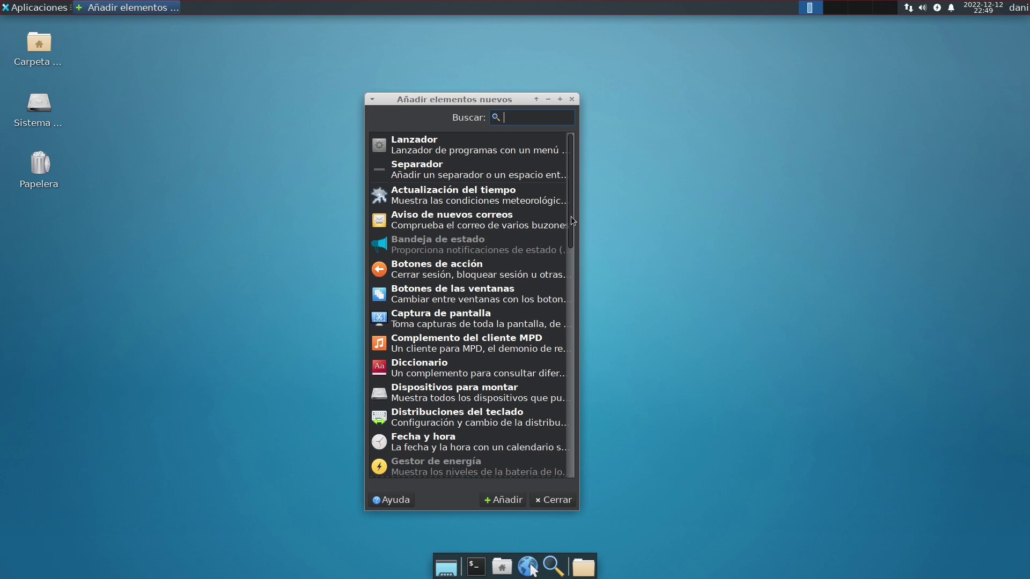
Step: Look through the available panel elements, highlight Fecha y hora, and close the dialog without adding anything
{"action": "left_click_drag", "start_coordinate": [570, 220], "coordinate": [560, 421]}
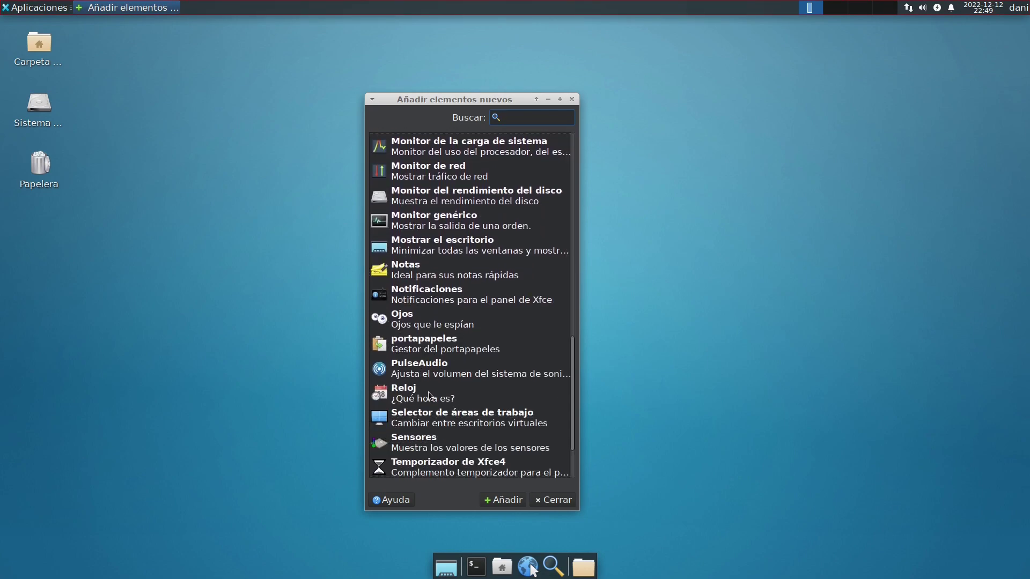
{"action": "left_click", "coordinate": [414, 396]}
{"action": "scroll", "coordinate": [415, 398], "scroll_direction": "up", "scroll_amount": 10}
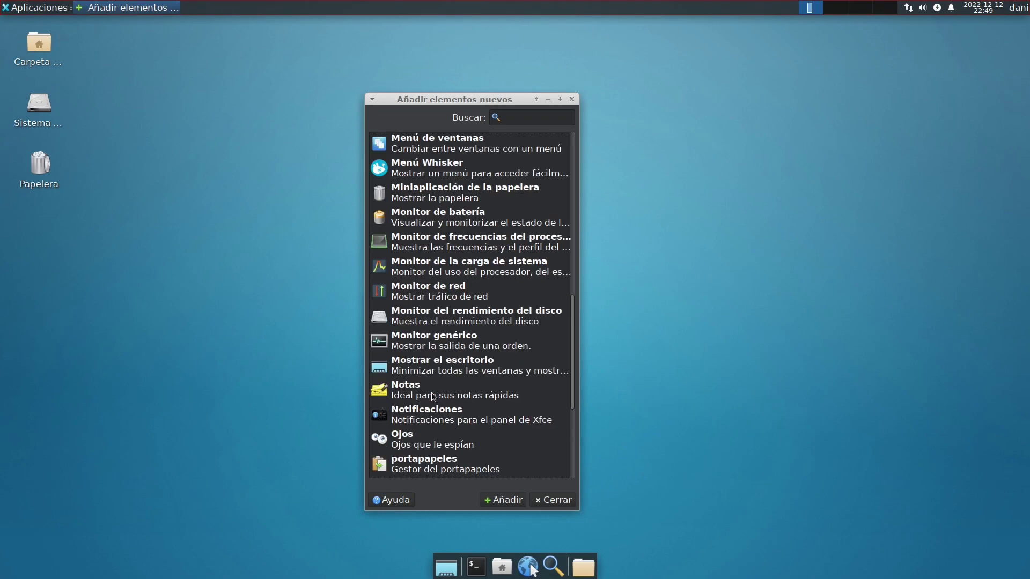
{"action": "left_click", "coordinate": [413, 259]}
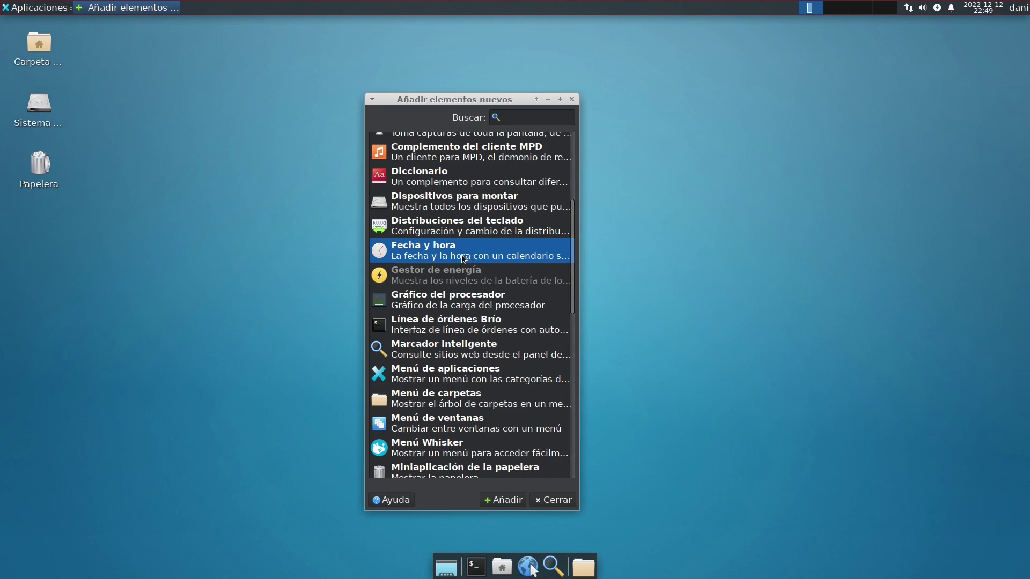
{"action": "mouse_move", "coordinate": [570, 231]}
{"action": "left_mouse_down"}
{"action": "mouse_move", "coordinate": [561, 399]}
{"action": "mouse_move", "coordinate": [564, 232]}
{"action": "left_mouse_up"}
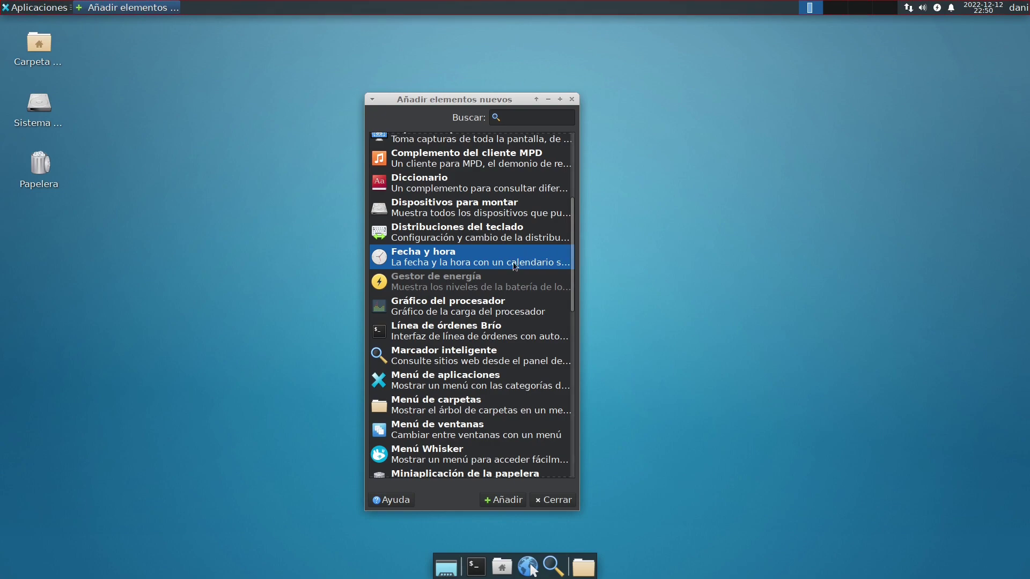
{"action": "left_click", "coordinate": [538, 497]}
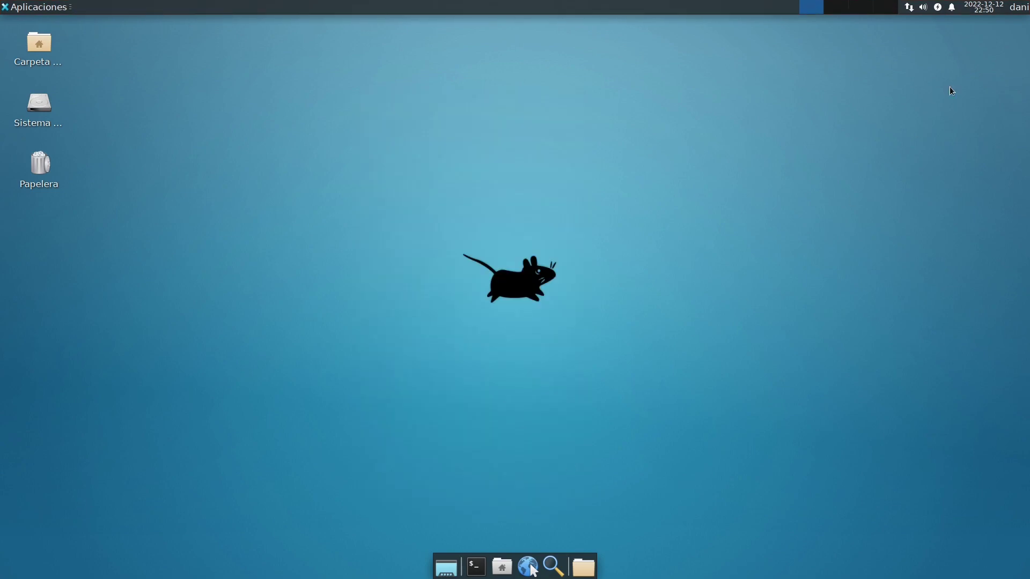
Step: Try the Binario layout in the panel clock's properties and close them
{"action": "right_click", "coordinate": [990, 15]}
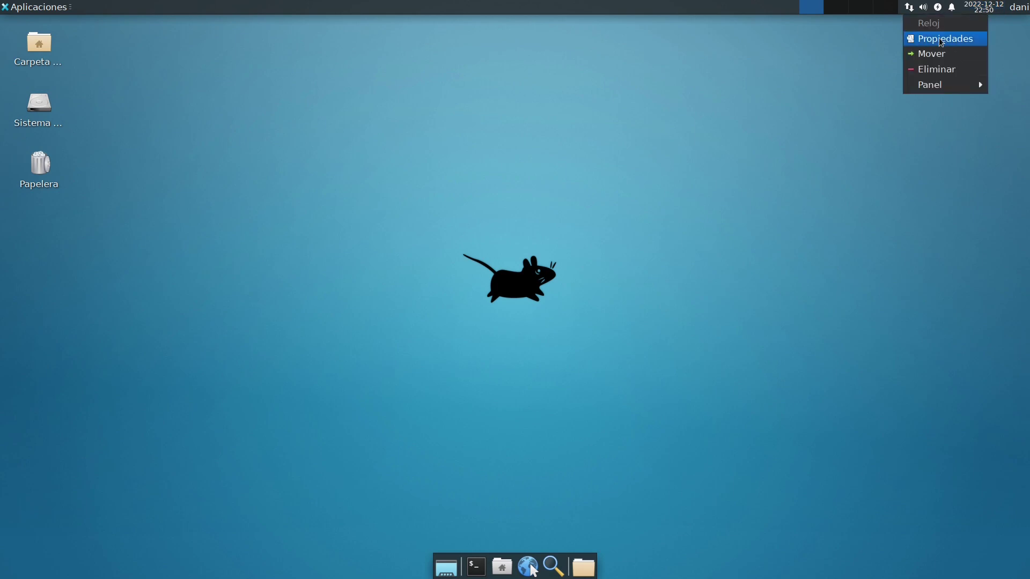
{"action": "left_click", "coordinate": [947, 37]}
{"action": "left_click", "coordinate": [568, 263]}
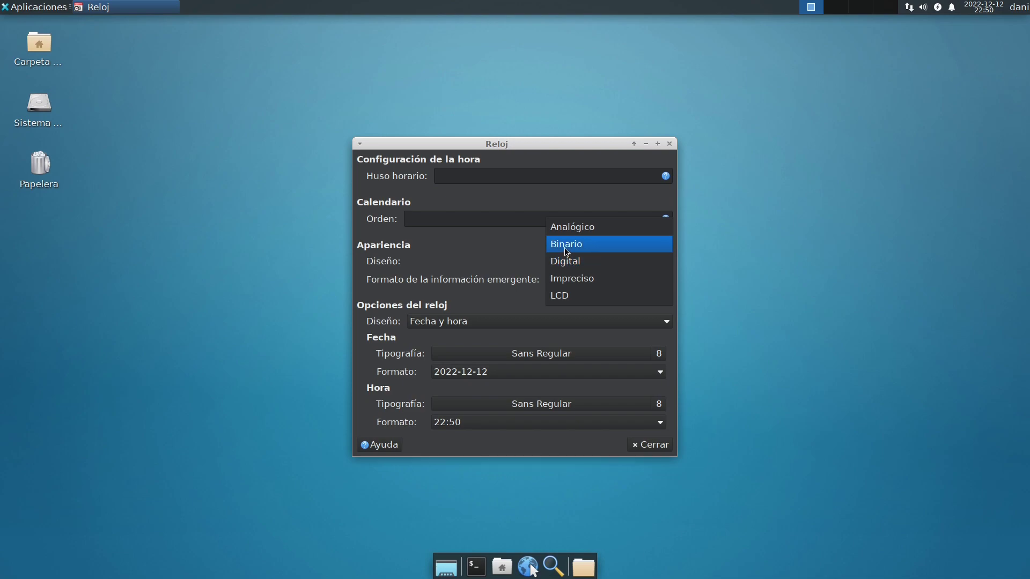
{"action": "left_click", "coordinate": [566, 249]}
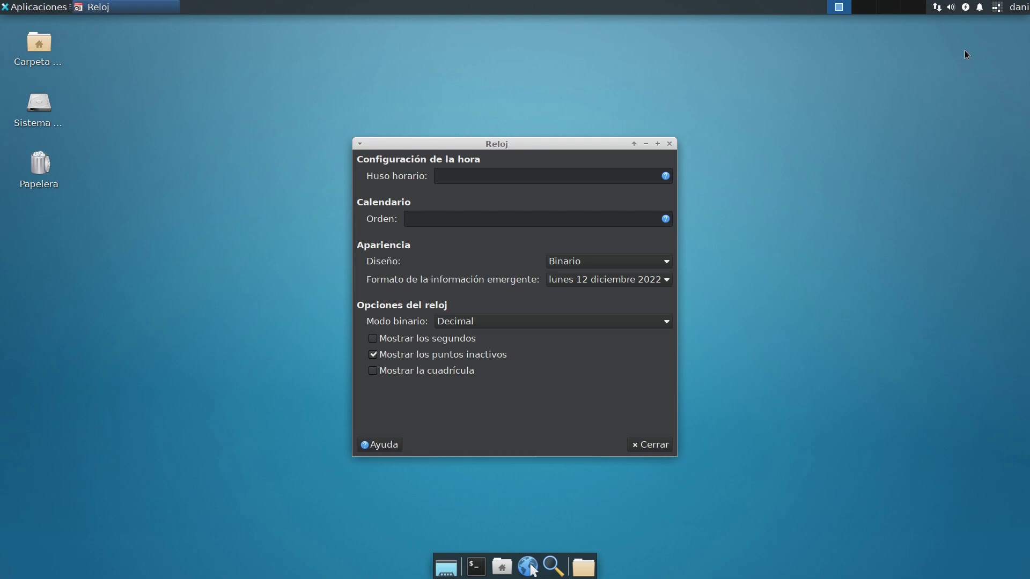
{"action": "key", "text": "Escape"}
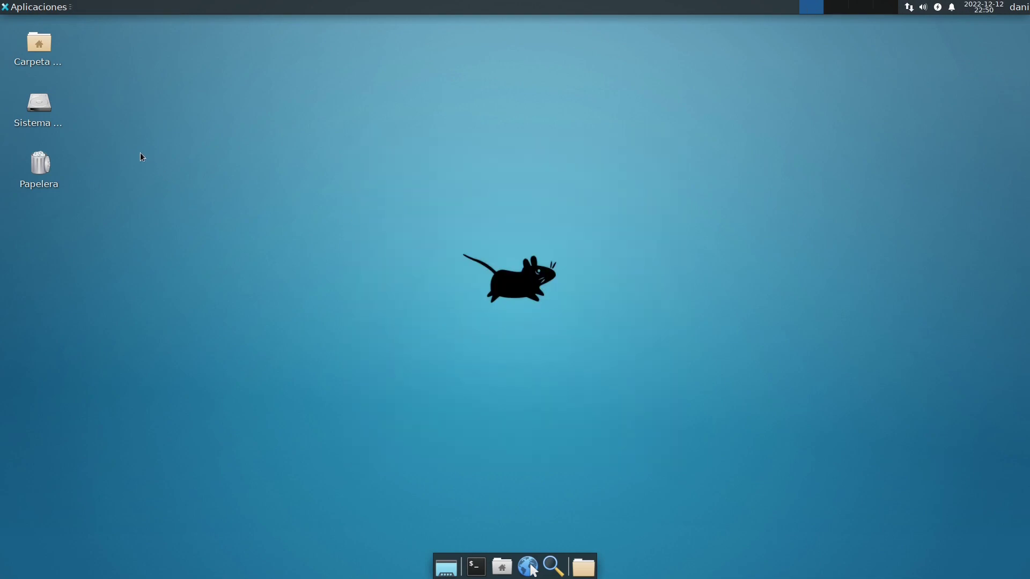
Step: Open the home folder in Thunar, search it for .md, look through the results and leave the search
{"action": "double_click", "coordinate": [42, 46]}
{"action": "left_click_drag", "start_coordinate": [317, 41], "coordinate": [468, 86]}
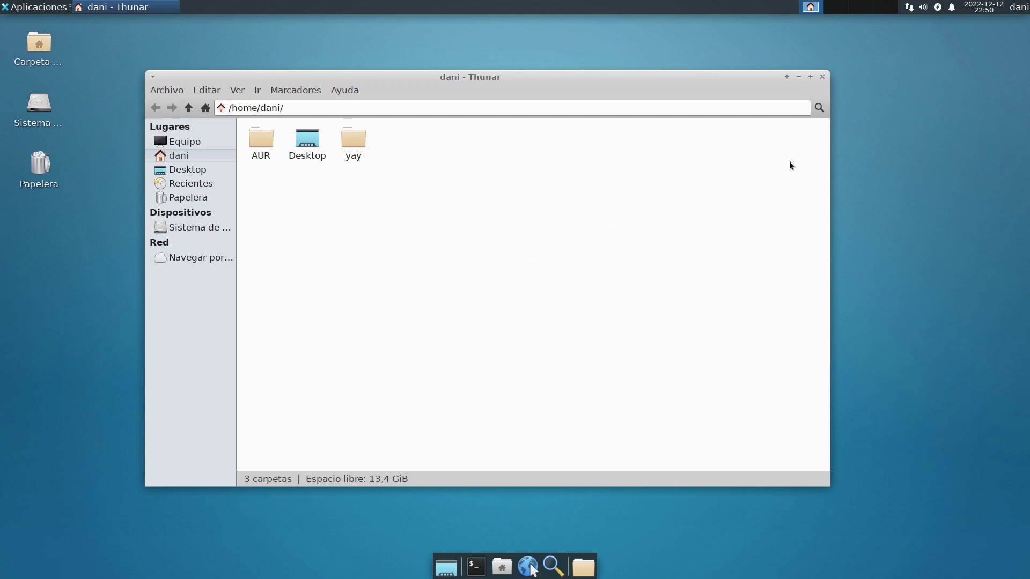
{"action": "left_click", "coordinate": [819, 108]}
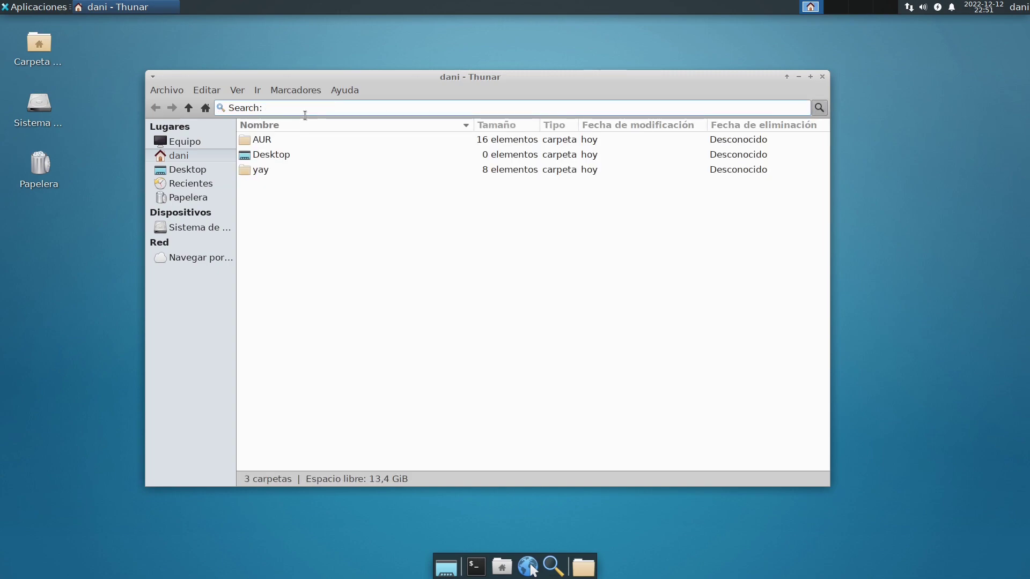
{"action": "type", "text": ".md"}
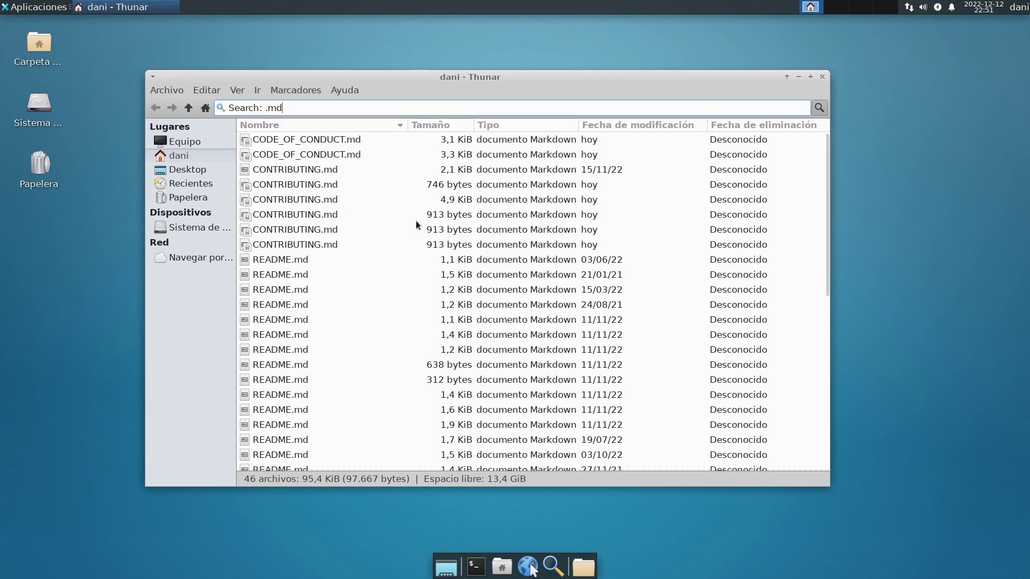
{"action": "scroll", "coordinate": [419, 224], "scroll_direction": "down", "scroll_amount": 6}
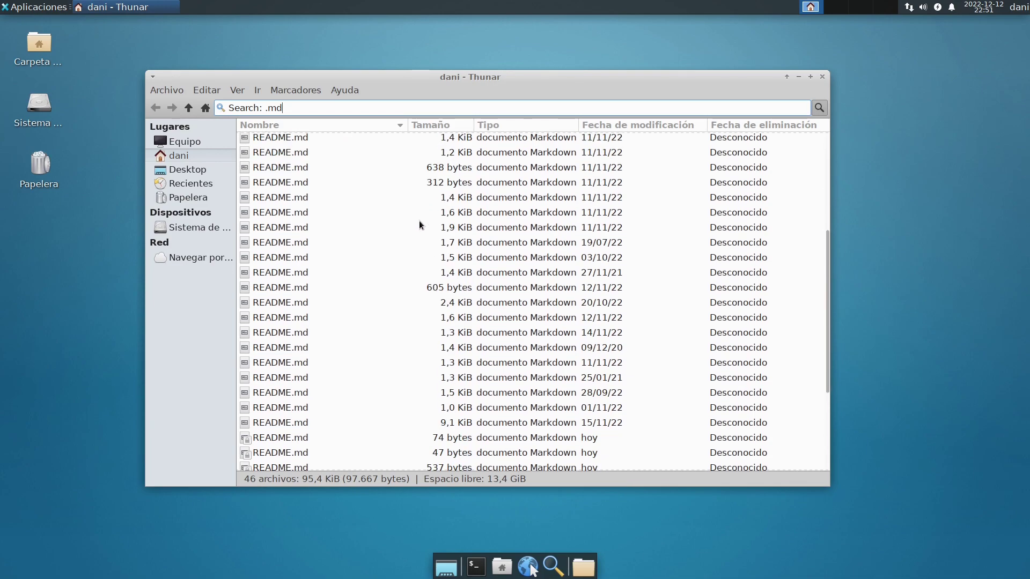
{"action": "scroll", "coordinate": [420, 224], "scroll_direction": "up", "scroll_amount": 3}
{"action": "scroll", "coordinate": [518, 206], "scroll_direction": "up", "scroll_amount": 3}
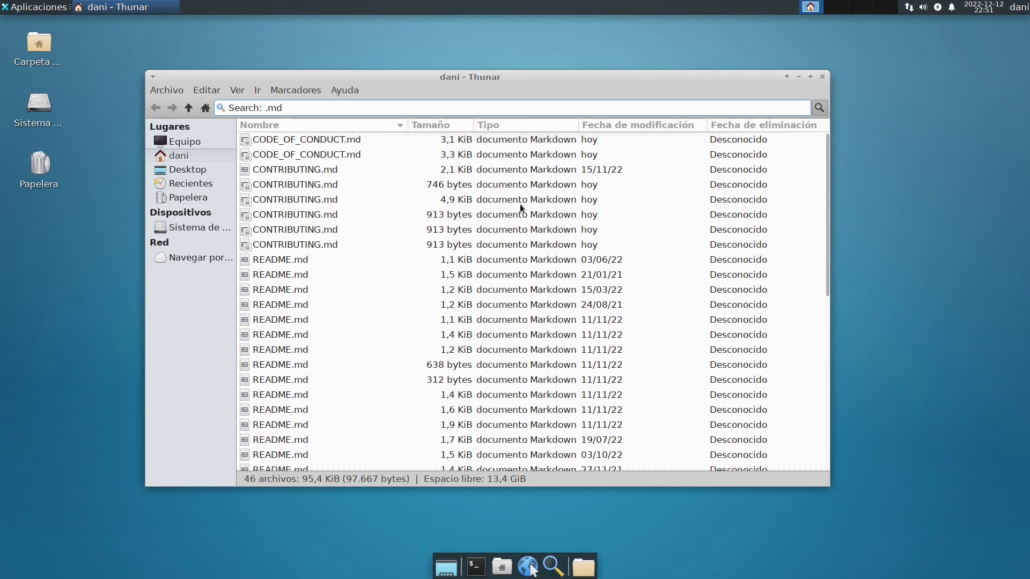
{"action": "left_click", "coordinate": [819, 108]}
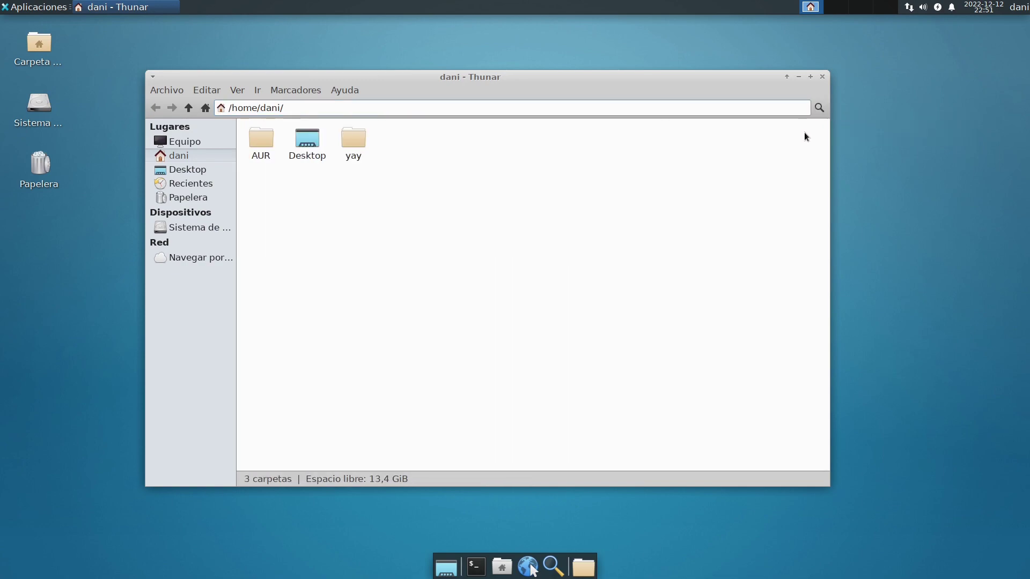
Step: Configure Thunar's toolbar to include Deshacer, Rehacer, Vista de iconos, Vista de lista, Vista compacta and Vista dividida
{"action": "right_click", "coordinate": [817, 108]}
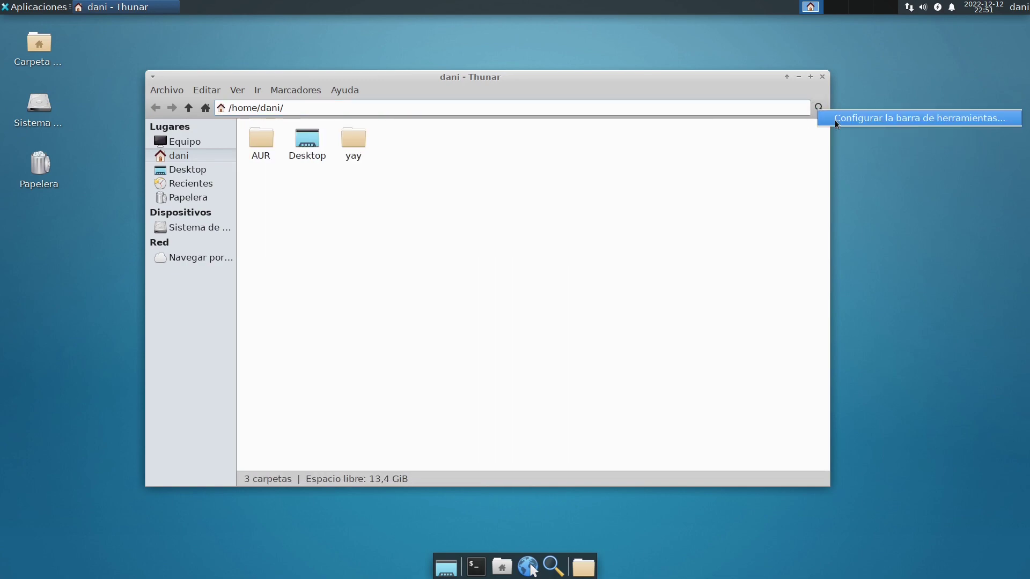
{"action": "left_click", "coordinate": [834, 120]}
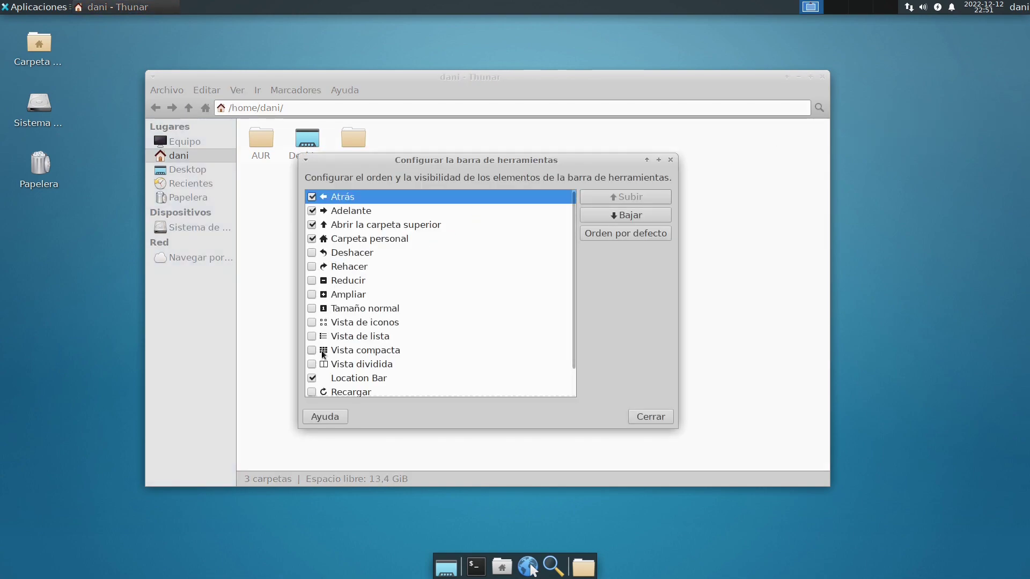
{"action": "scroll", "coordinate": [320, 377], "scroll_direction": "down", "scroll_amount": 1}
{"action": "scroll", "coordinate": [313, 343], "scroll_direction": "up", "scroll_amount": 1}
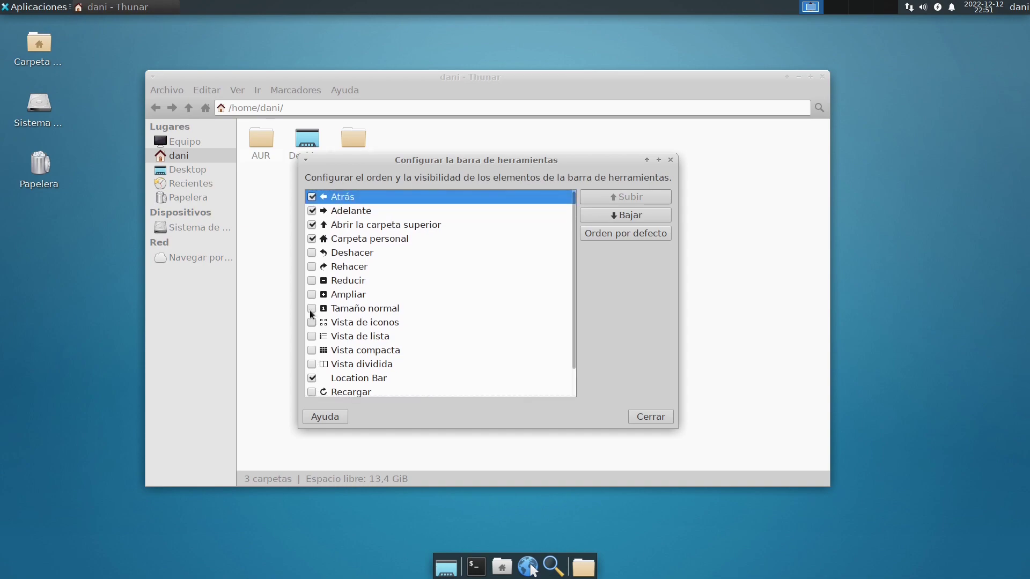
{"action": "left_click", "coordinate": [311, 252]}
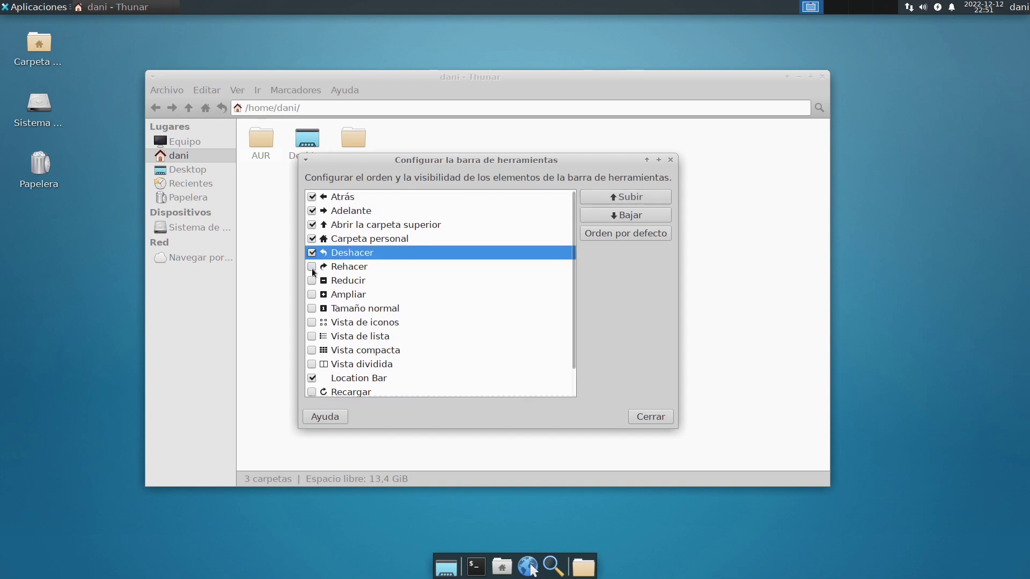
{"action": "left_click", "coordinate": [312, 267]}
{"action": "left_click", "coordinate": [312, 322]}
{"action": "left_click", "coordinate": [312, 337]}
{"action": "left_click", "coordinate": [312, 350]}
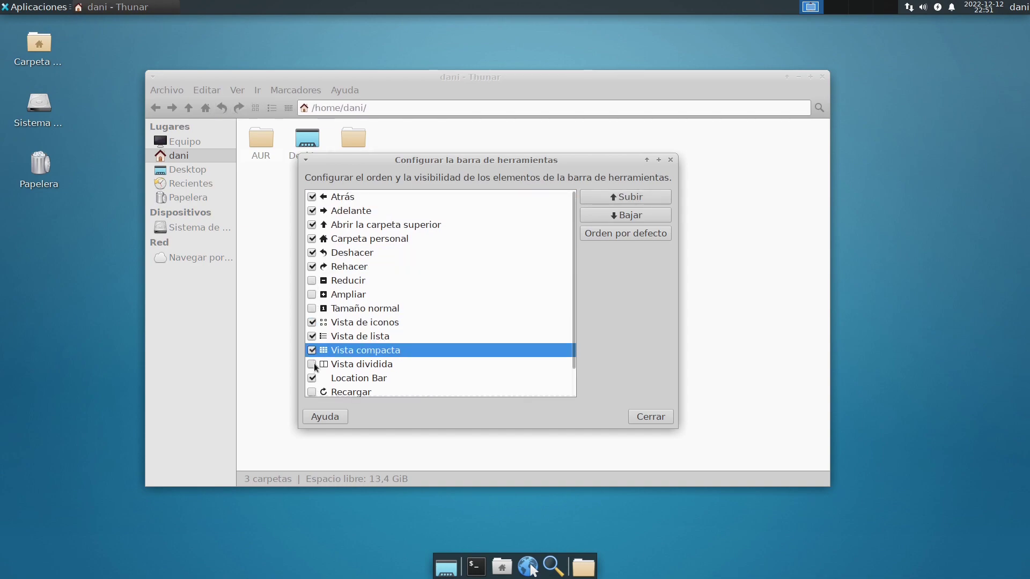
{"action": "left_click", "coordinate": [312, 364]}
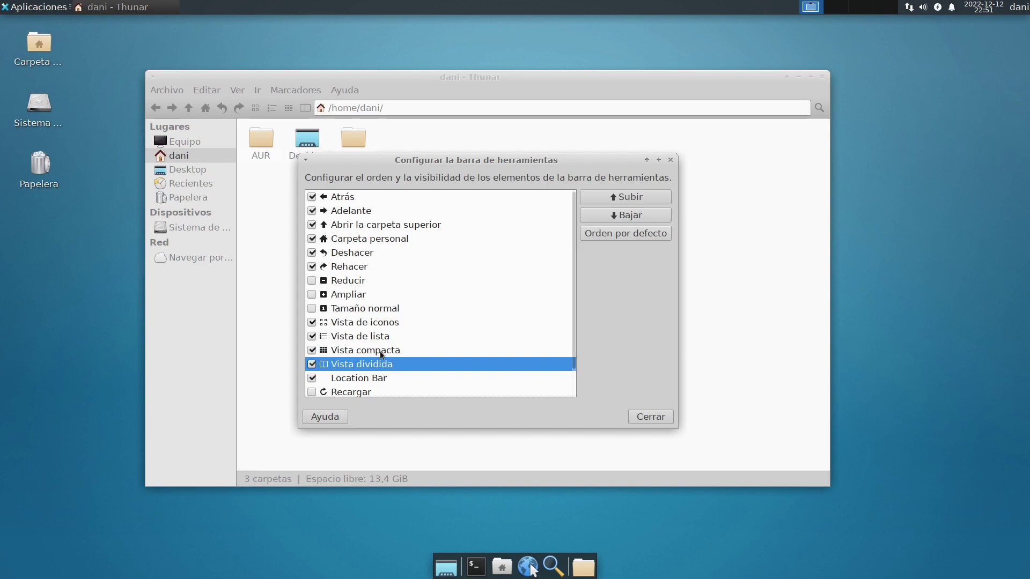
{"action": "left_click", "coordinate": [649, 417]}
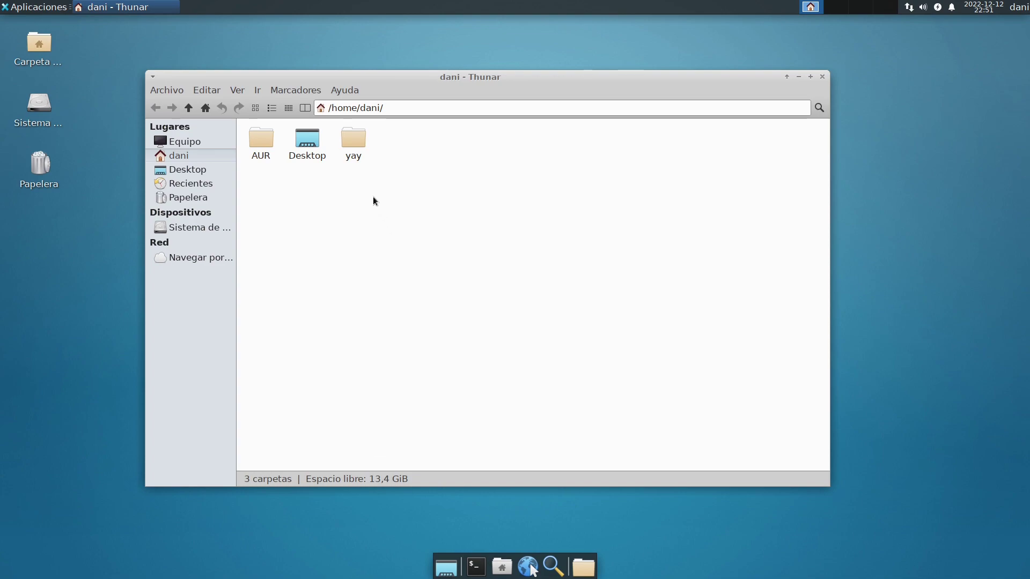
Step: Rename the yay folder to yay-p
{"action": "left_click", "coordinate": [355, 146]}
{"action": "right_click", "coordinate": [355, 144]}
{"action": "left_click", "coordinate": [430, 288]}
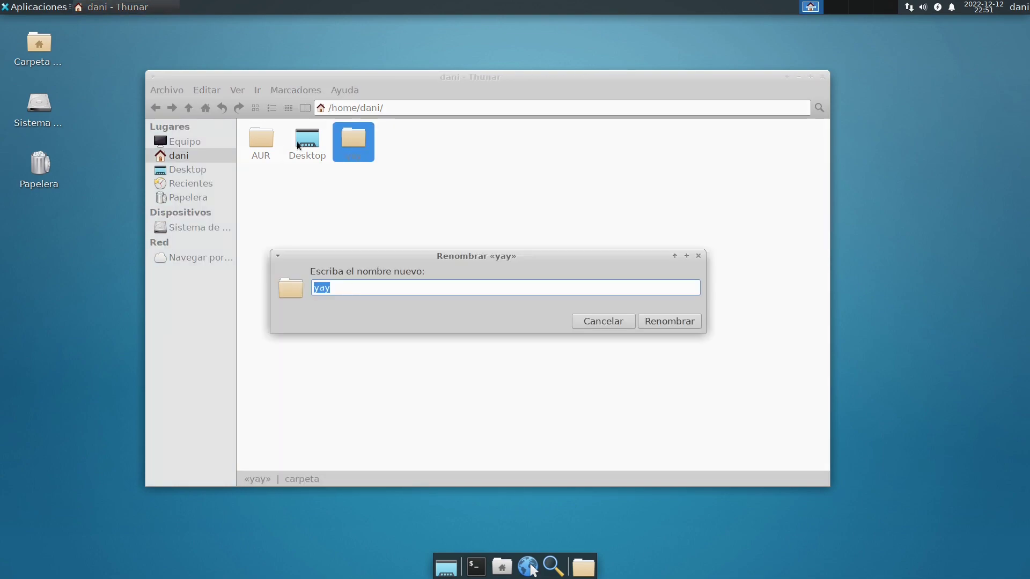
{"action": "left_click", "coordinate": [391, 285]}
{"action": "type", "text": "-p"}
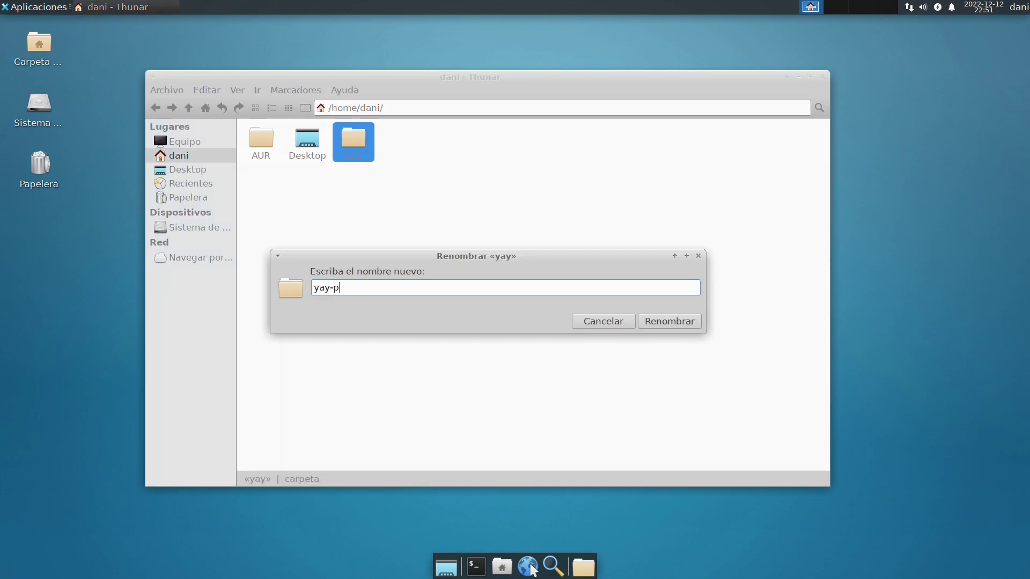
{"action": "key", "text": "Return"}
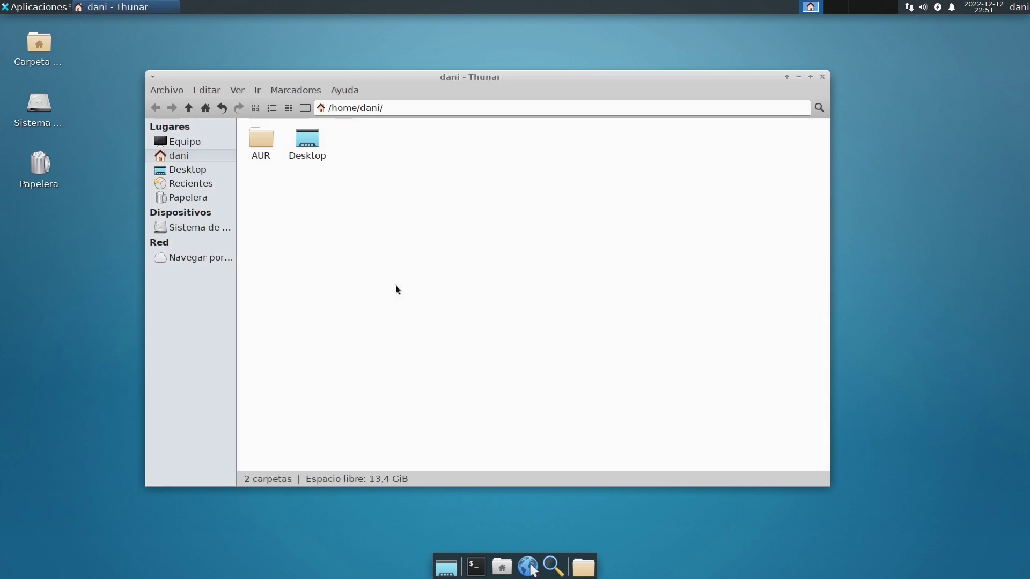
Step: Undo both the trashing and the renaming of the yay-p folder
{"action": "left_click", "coordinate": [225, 110]}
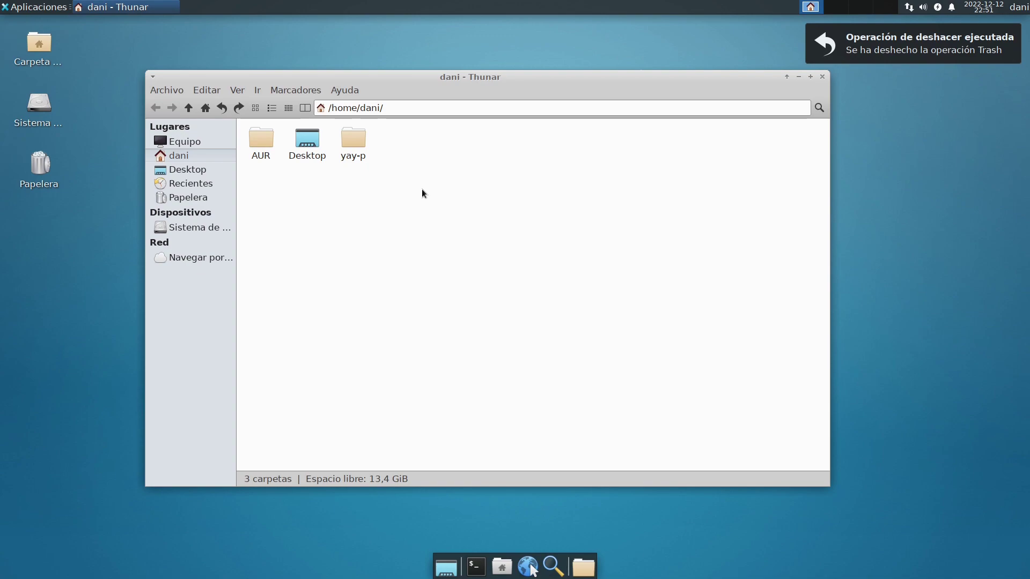
{"action": "left_click", "coordinate": [222, 108]}
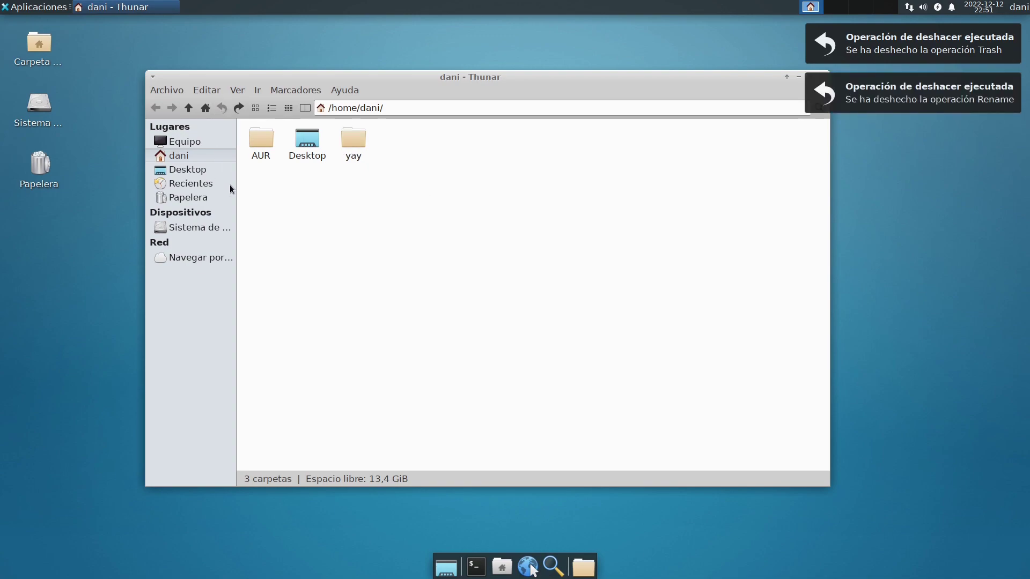
Step: Redo the renaming and trashing of the yay folder, and undo both operations again
{"action": "left_click", "coordinate": [237, 110]}
{"action": "left_click", "coordinate": [237, 110]}
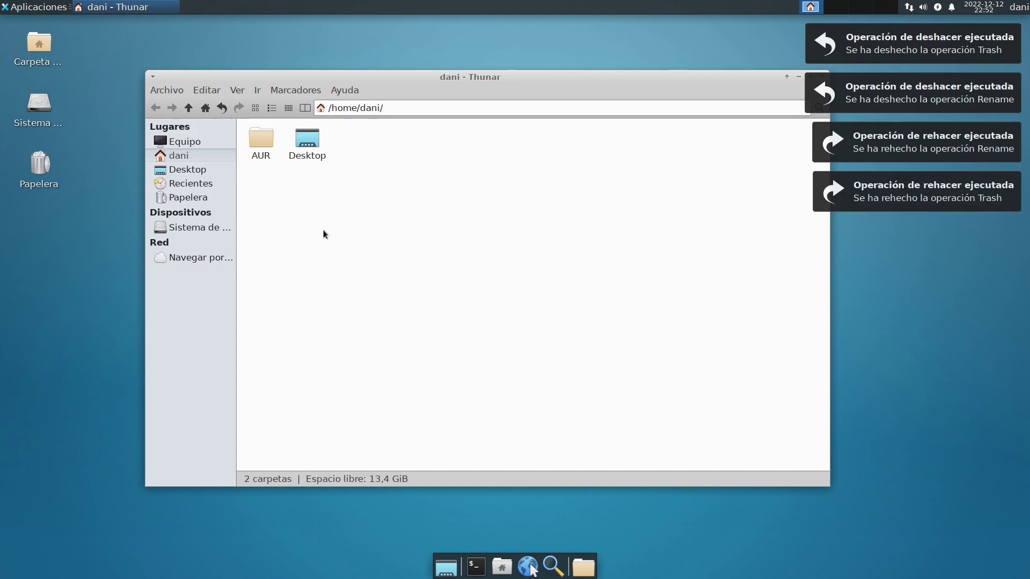
{"action": "key", "text": "ctrl+z"}
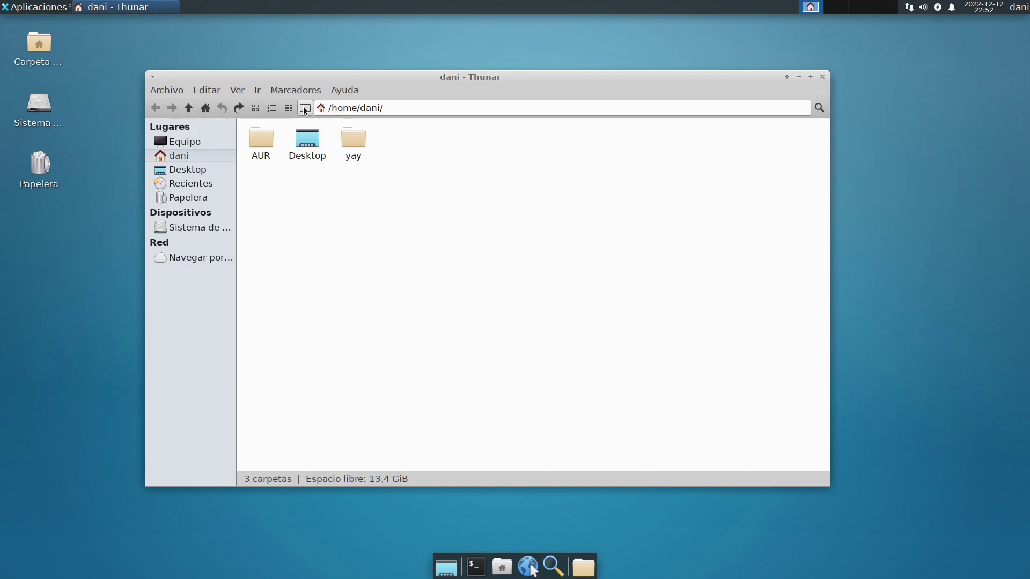
Step: Split the view into two panes, opening the AUR folder in the new pane and the yay folder in the original one
{"action": "left_click", "coordinate": [304, 108]}
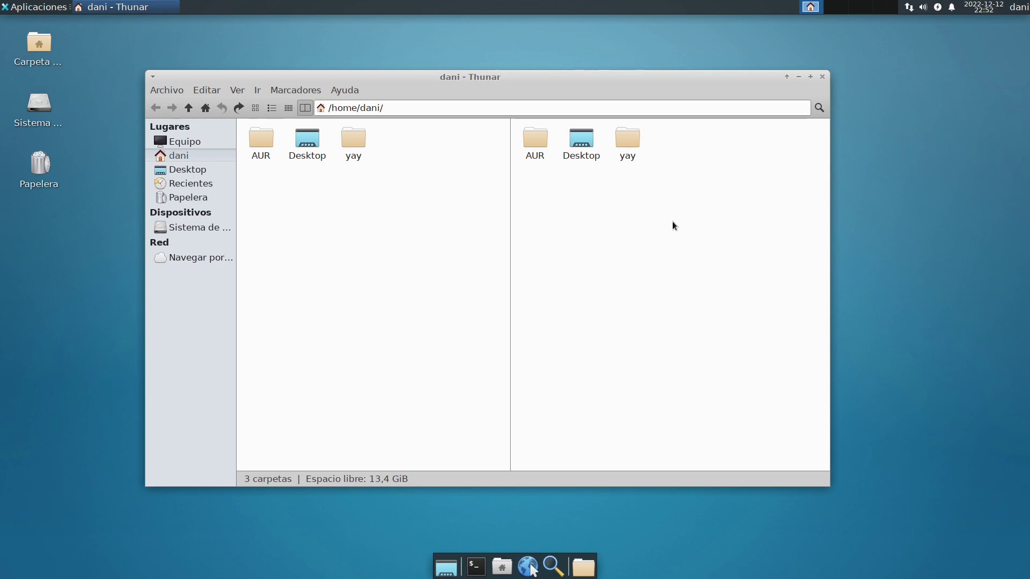
{"action": "left_click", "coordinate": [644, 222]}
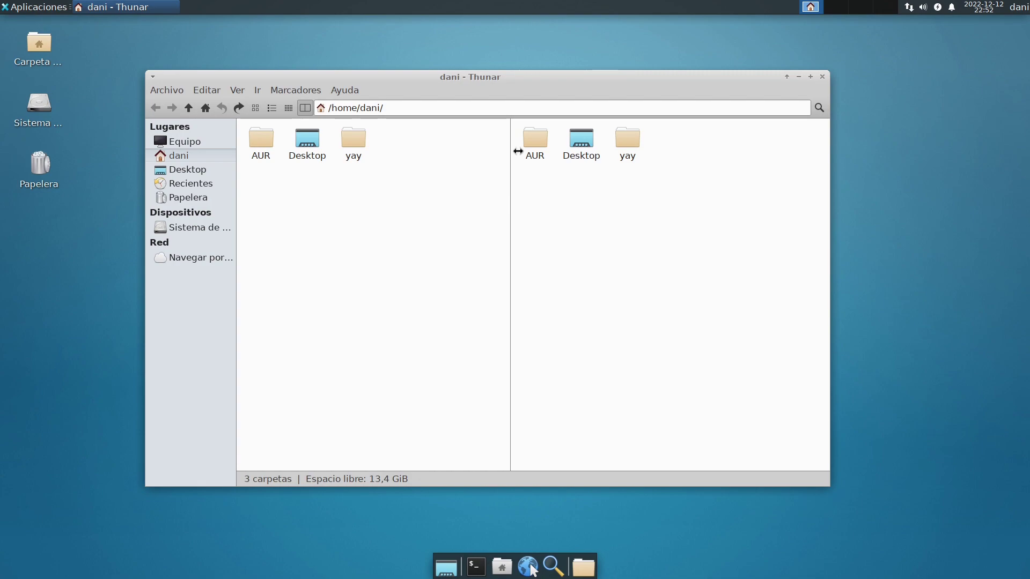
{"action": "double_click", "coordinate": [535, 141]}
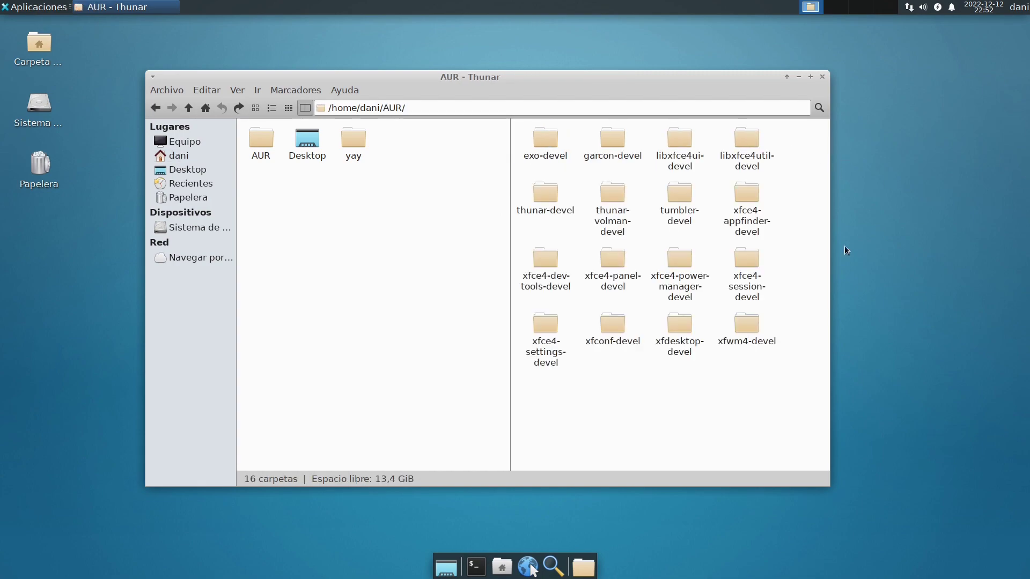
{"action": "double_click", "coordinate": [353, 139]}
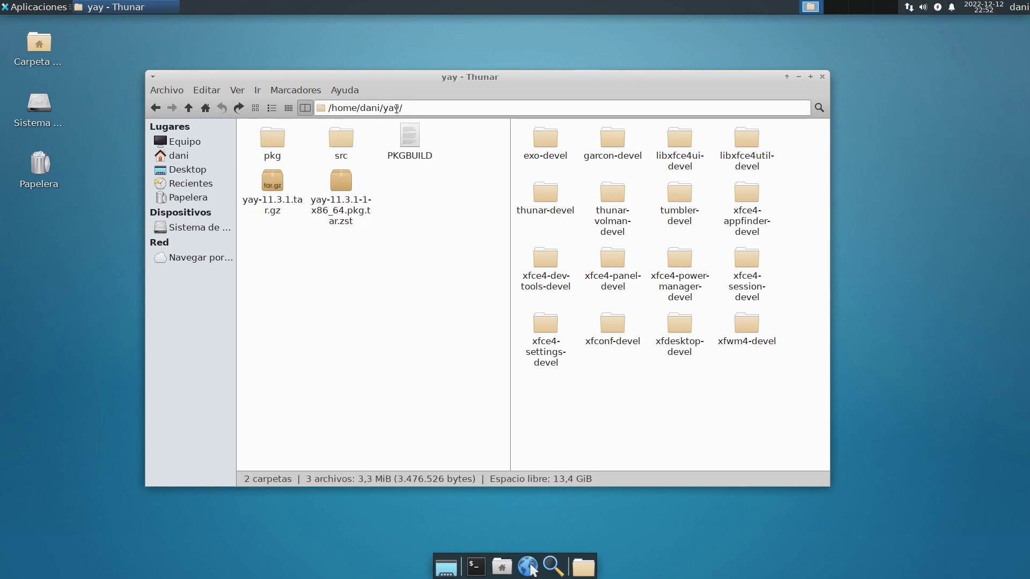
Step: Check the path of each pane by switching between them, and close the split view, returning to the home folder
{"action": "left_click_drag", "start_coordinate": [410, 108], "coordinate": [310, 104]}
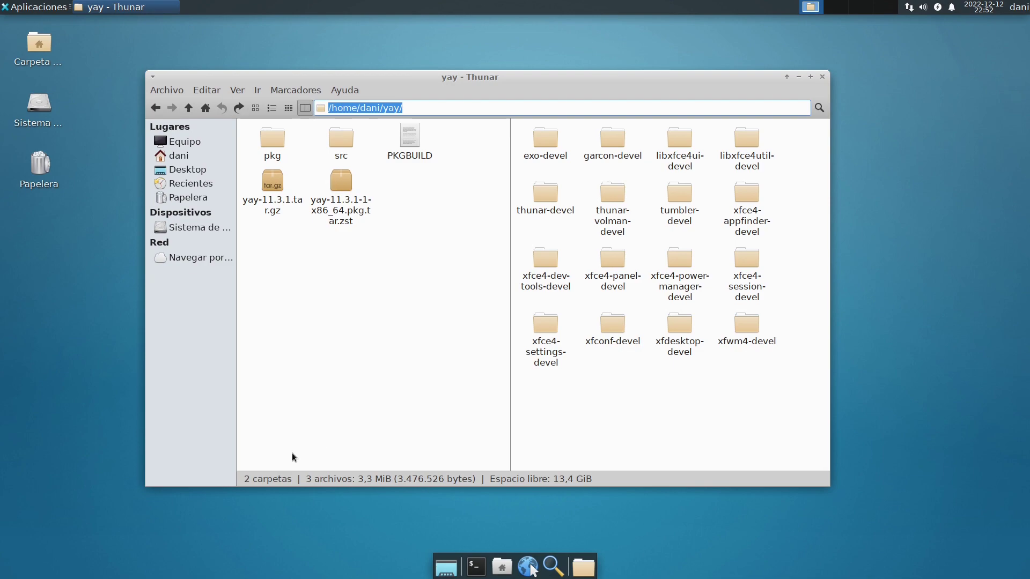
{"action": "left_click", "coordinate": [571, 387]}
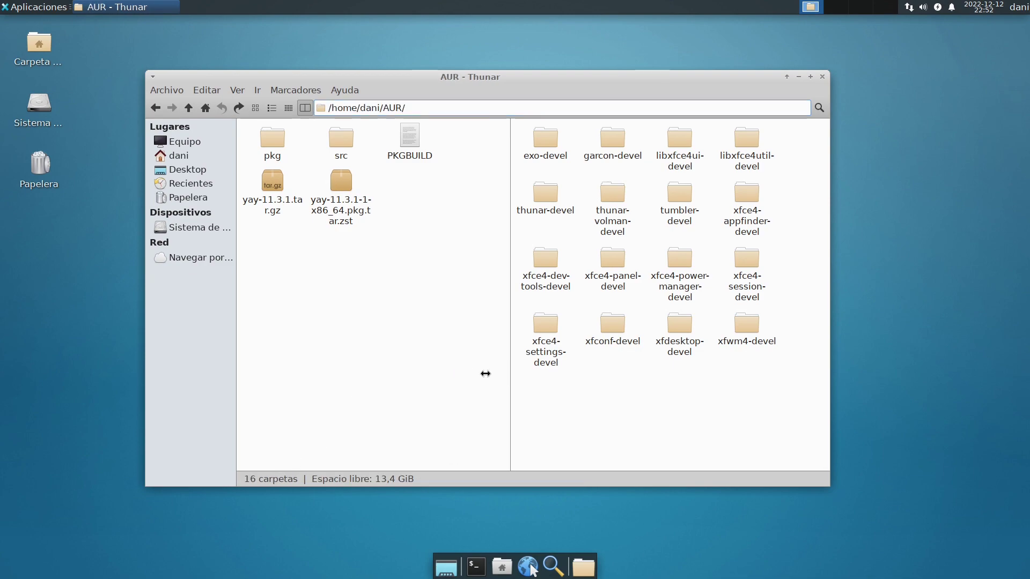
{"action": "left_click", "coordinate": [419, 395]}
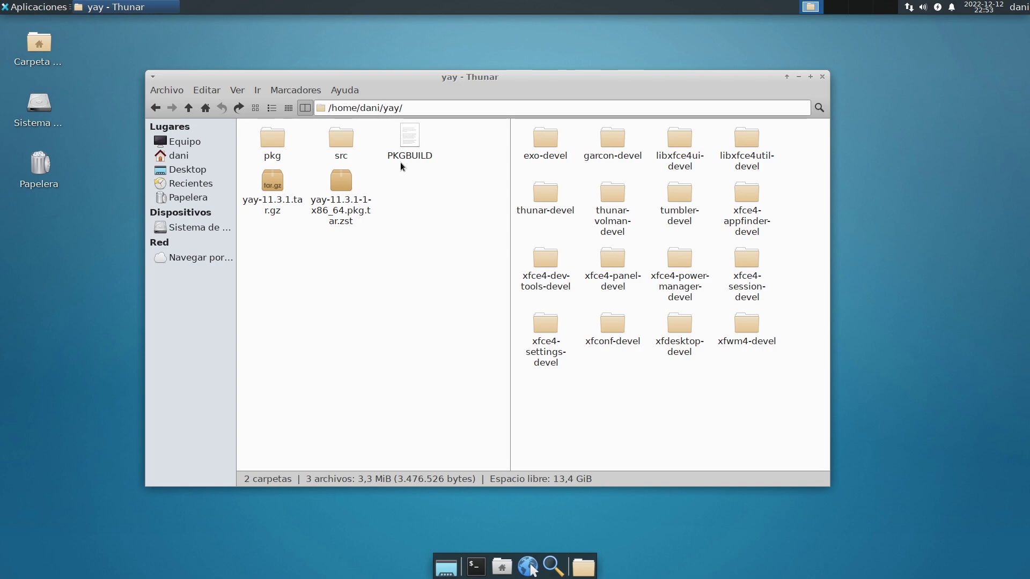
{"action": "key", "text": "F3"}
{"action": "key", "text": "alt+Up"}
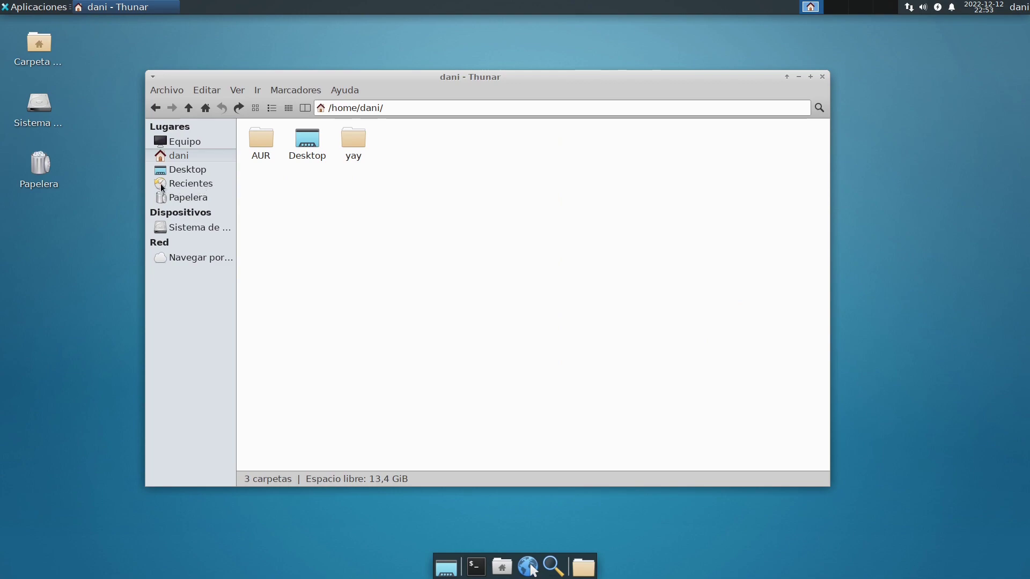
Step: View the recently used files under Recientes and return to the home folder
{"action": "left_click", "coordinate": [189, 185]}
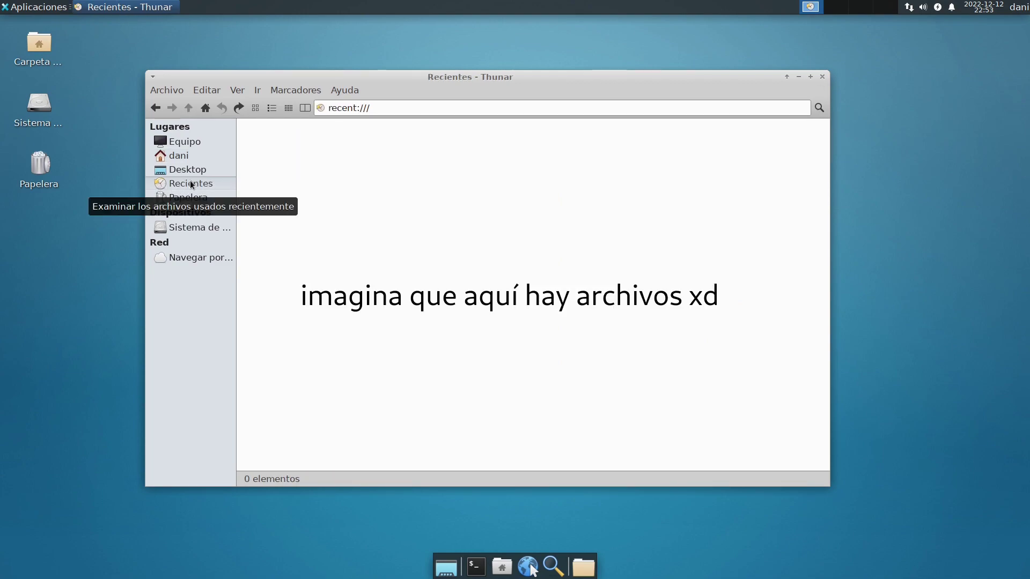
{"action": "left_click_drag", "start_coordinate": [249, 131], "coordinate": [793, 417]}
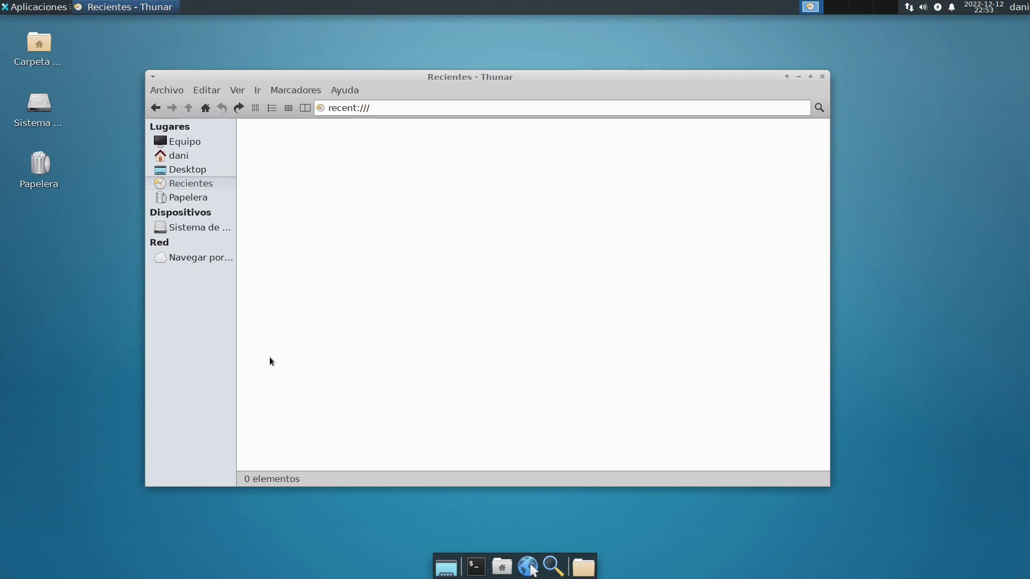
{"action": "key", "text": "alt+Home"}
Step: Highlight the AUR folder through its Resaltado properties with a green background and a purple foreground, and close the properties
{"action": "left_click", "coordinate": [261, 141]}
{"action": "right_click", "coordinate": [261, 141]}
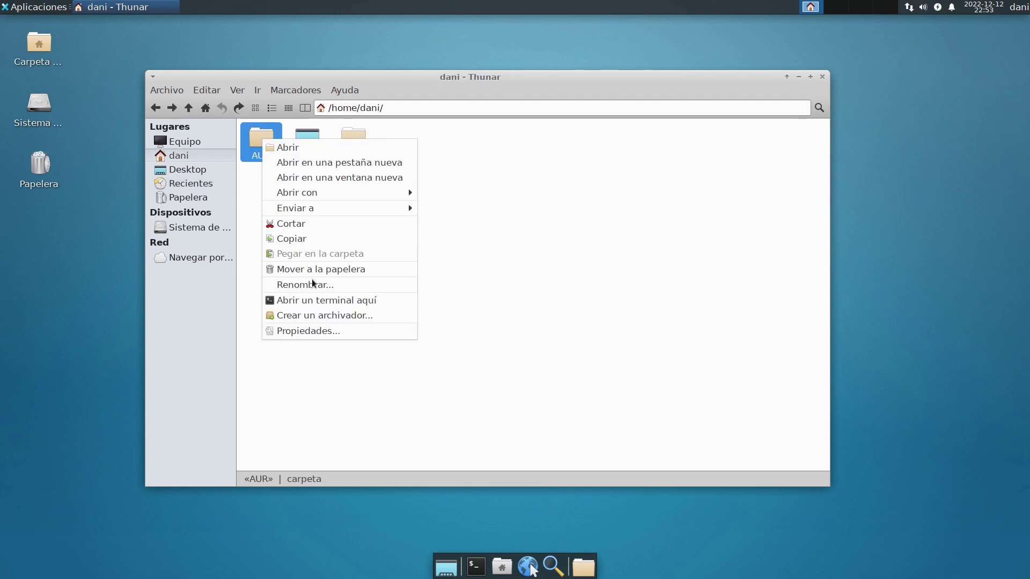
{"action": "left_click", "coordinate": [313, 332]}
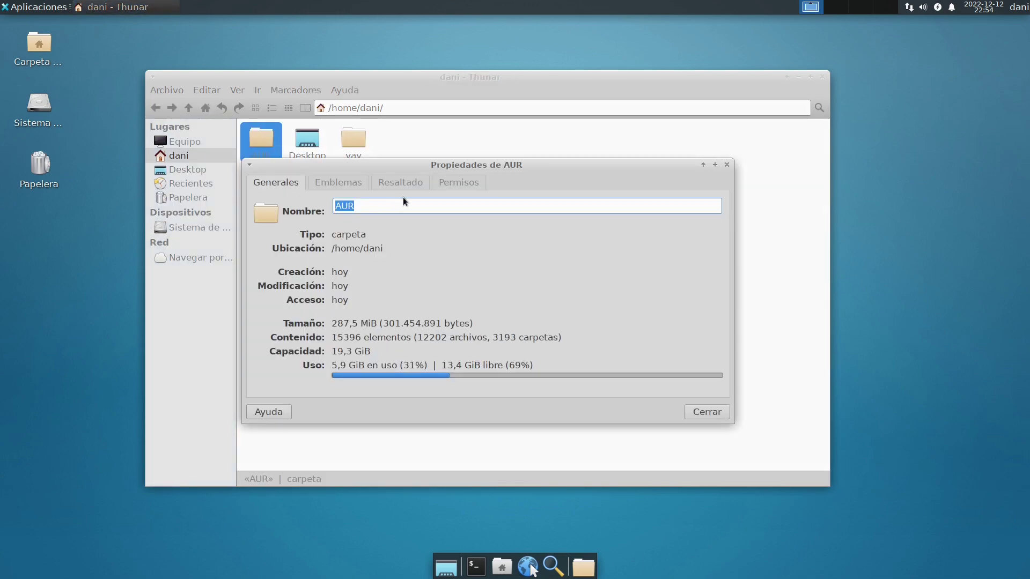
{"action": "left_click_drag", "start_coordinate": [411, 166], "coordinate": [455, 191]}
{"action": "left_click", "coordinate": [448, 210]}
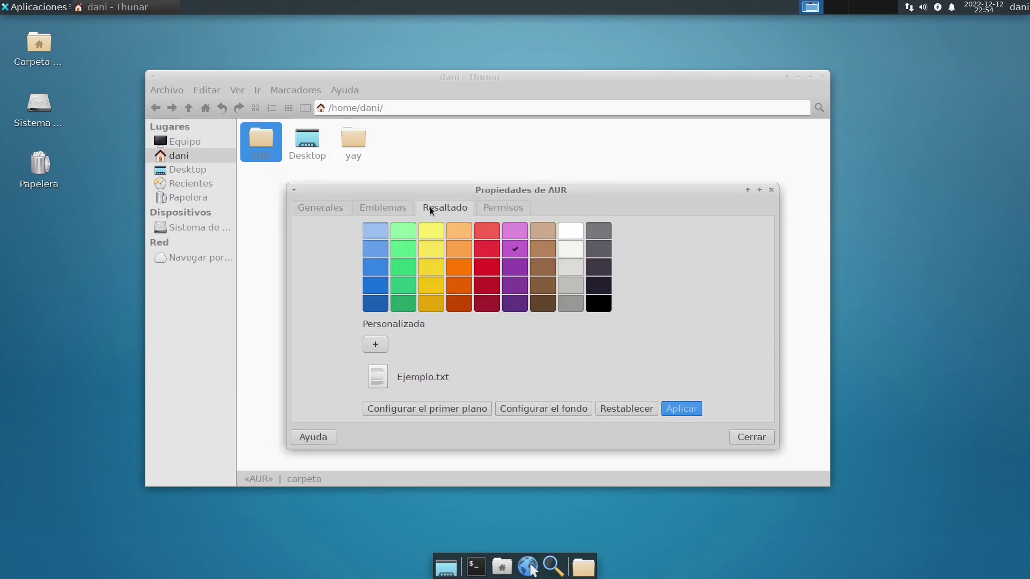
{"action": "left_click_drag", "start_coordinate": [416, 190], "coordinate": [432, 195]}
{"action": "left_click", "coordinate": [421, 163]}
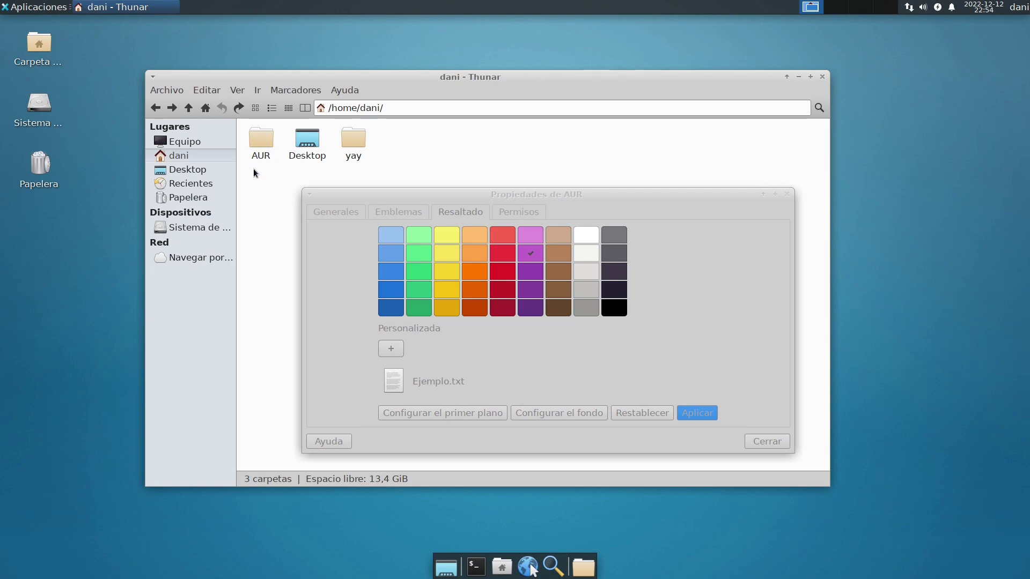
{"action": "mouse_move", "coordinate": [482, 198]}
{"action": "left_mouse_down"}
{"action": "mouse_move", "coordinate": [489, 172]}
{"action": "mouse_move", "coordinate": [465, 209]}
{"action": "left_mouse_up"}
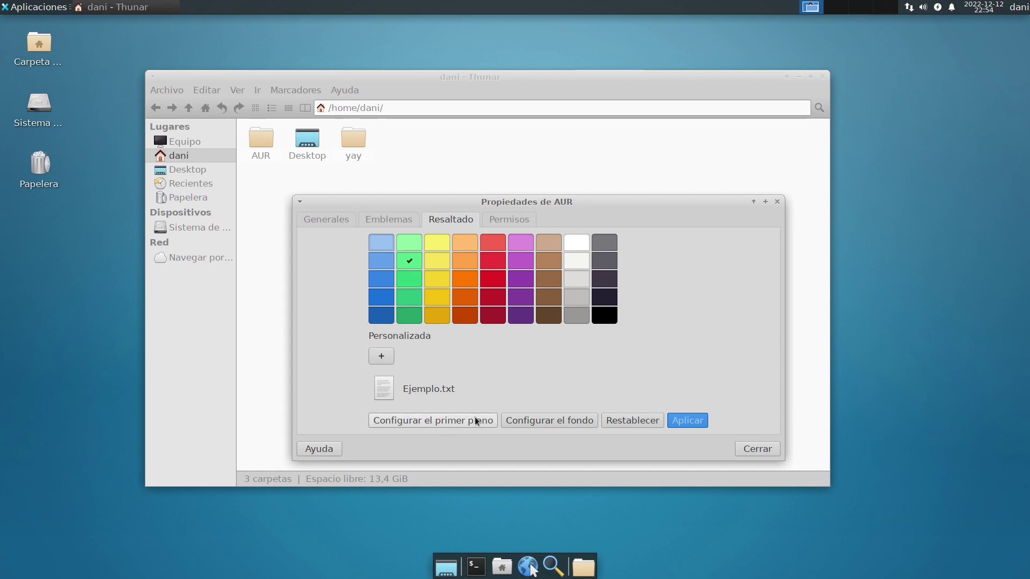
{"action": "left_click", "coordinate": [552, 418]}
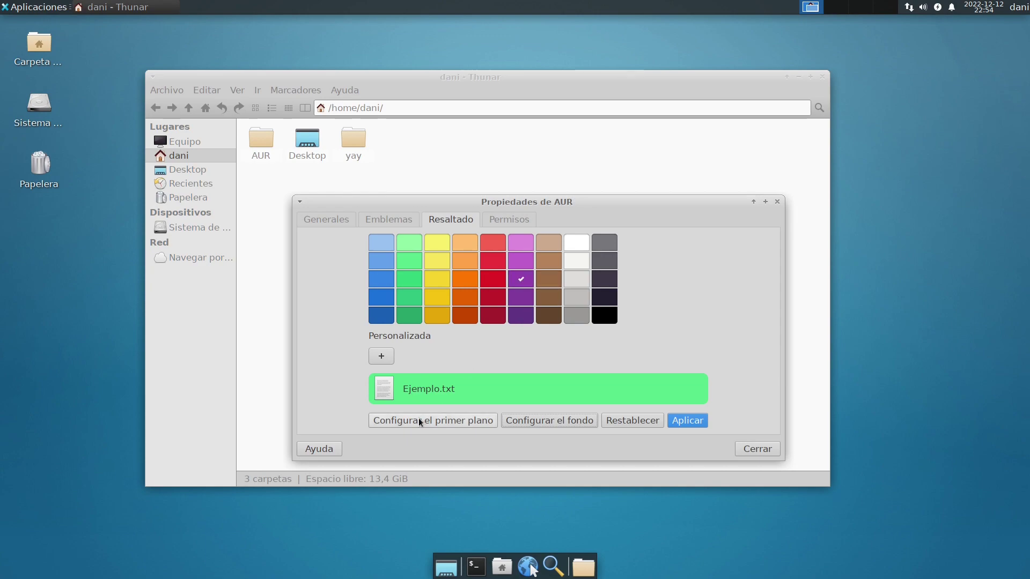
{"action": "left_click", "coordinate": [688, 425]}
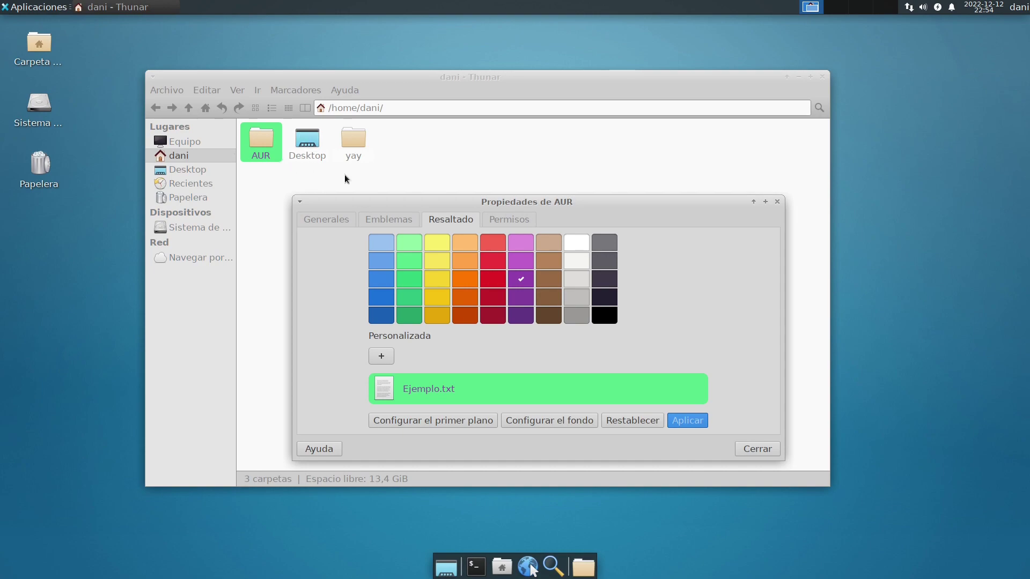
{"action": "left_click", "coordinate": [756, 448]}
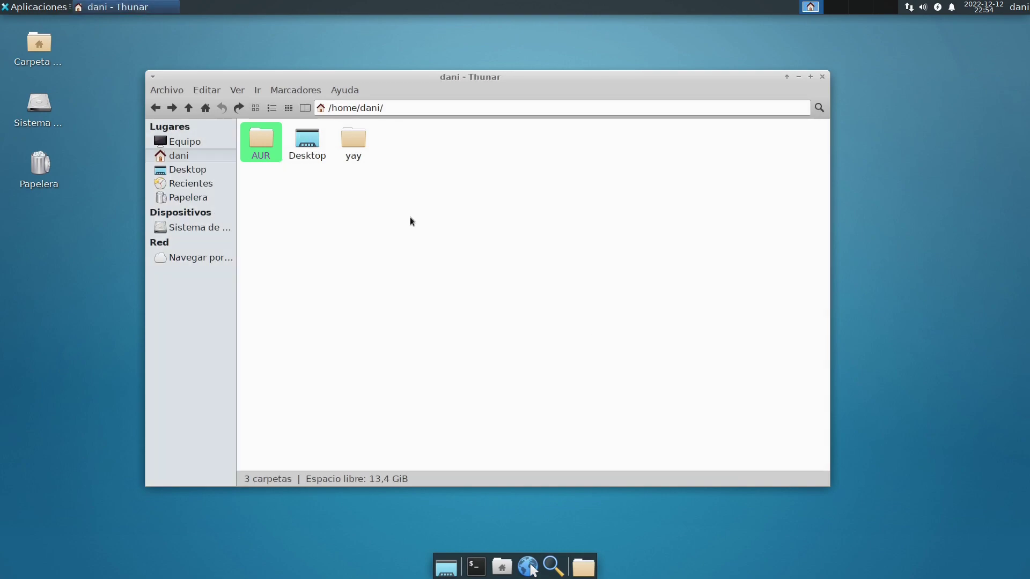
Step: Highlight the yay folder through its Resaltado properties with an orange foreground and a red background, and close the properties
{"action": "right_click", "coordinate": [355, 131]}
{"action": "left_click", "coordinate": [431, 320]}
{"action": "left_click", "coordinate": [389, 183]}
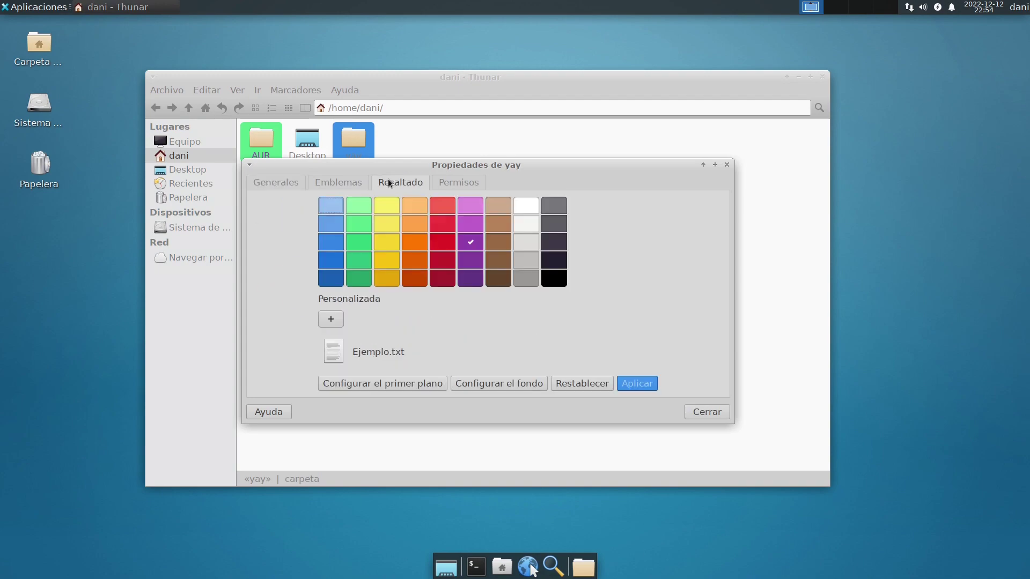
{"action": "left_click_drag", "start_coordinate": [401, 165], "coordinate": [458, 199]}
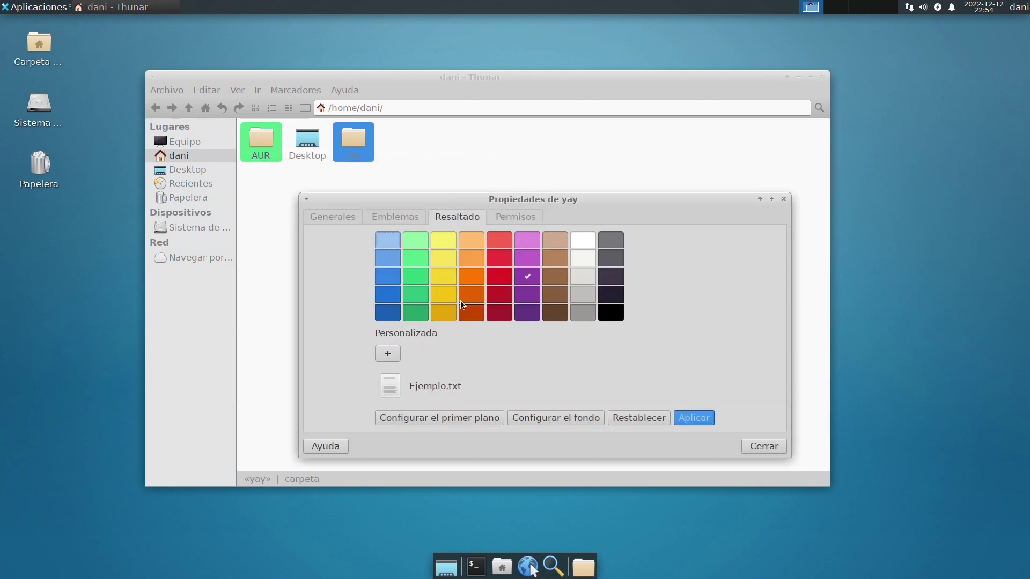
{"action": "left_click", "coordinate": [464, 278]}
{"action": "left_click", "coordinate": [451, 418]}
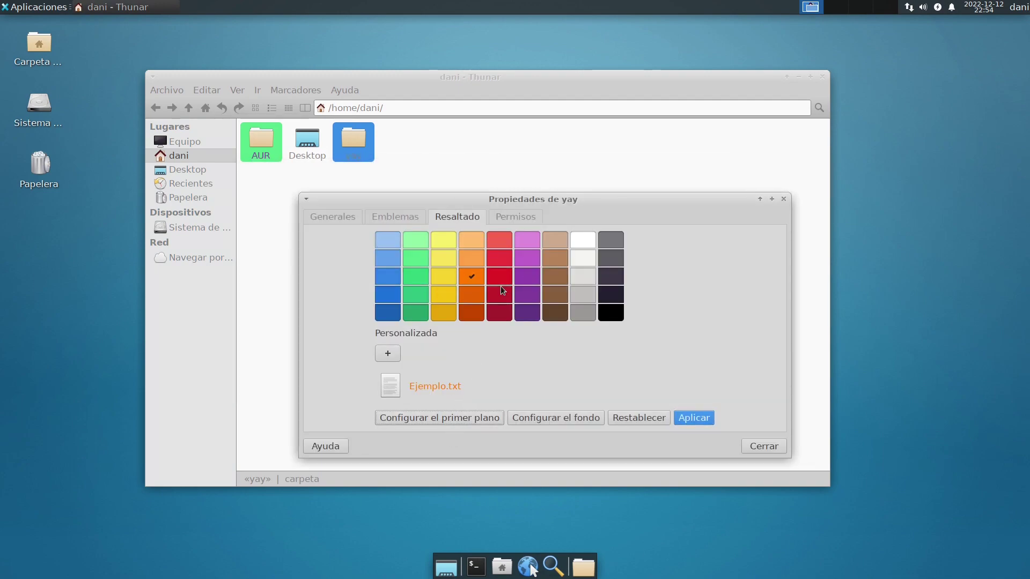
{"action": "left_click", "coordinate": [572, 417]}
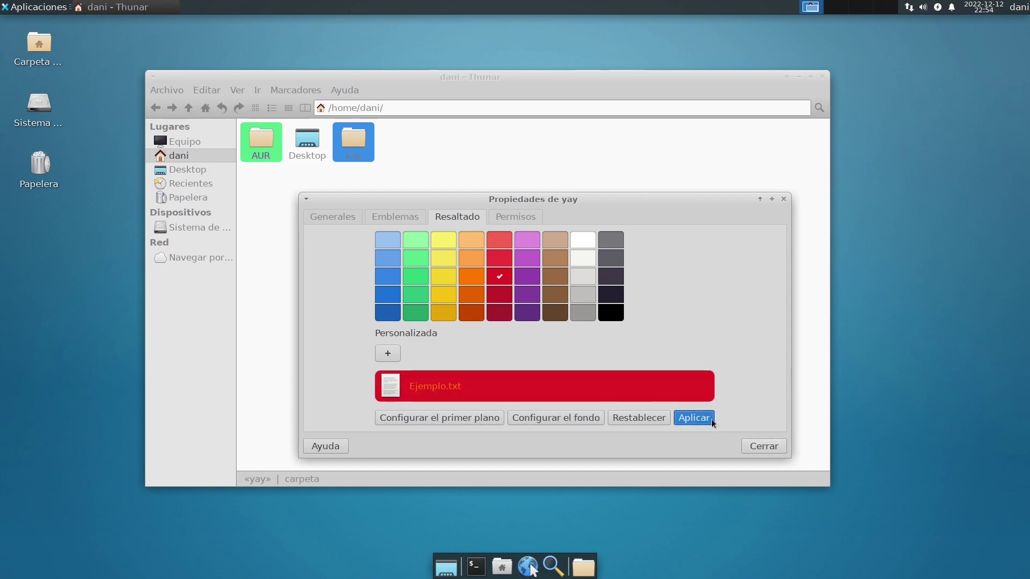
{"action": "left_click", "coordinate": [708, 419]}
{"action": "left_click", "coordinate": [771, 447]}
{"action": "left_click", "coordinate": [456, 172]}
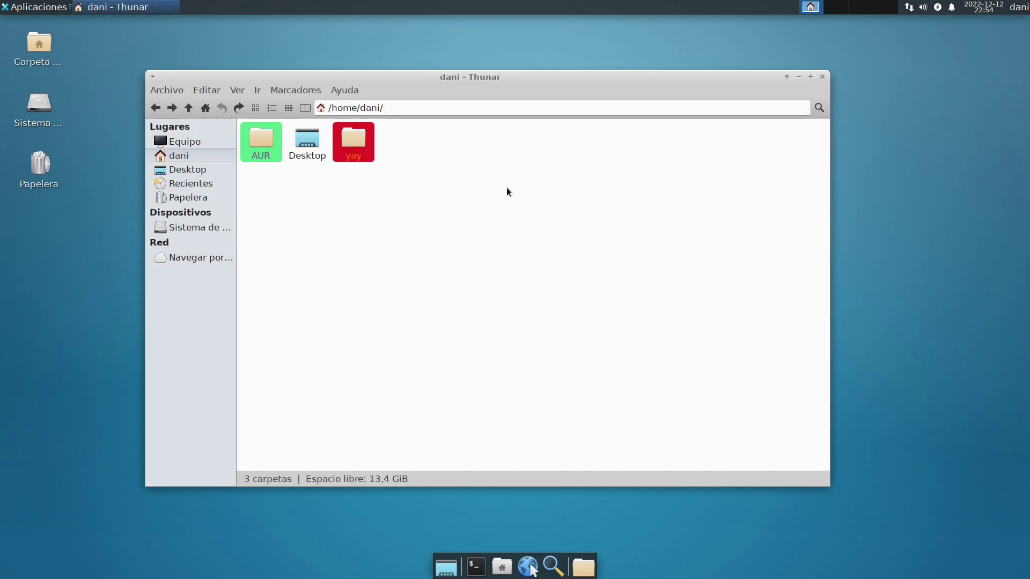
Step: Switch to the detailed list view and set its folder item count to Only for local files
{"action": "left_click", "coordinate": [271, 109]}
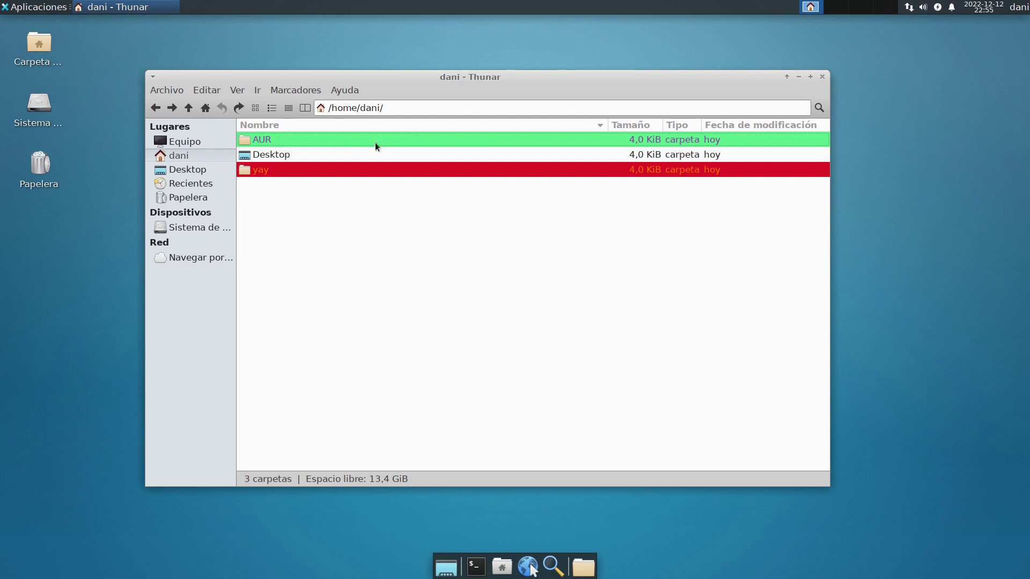
{"action": "right_click", "coordinate": [616, 124]}
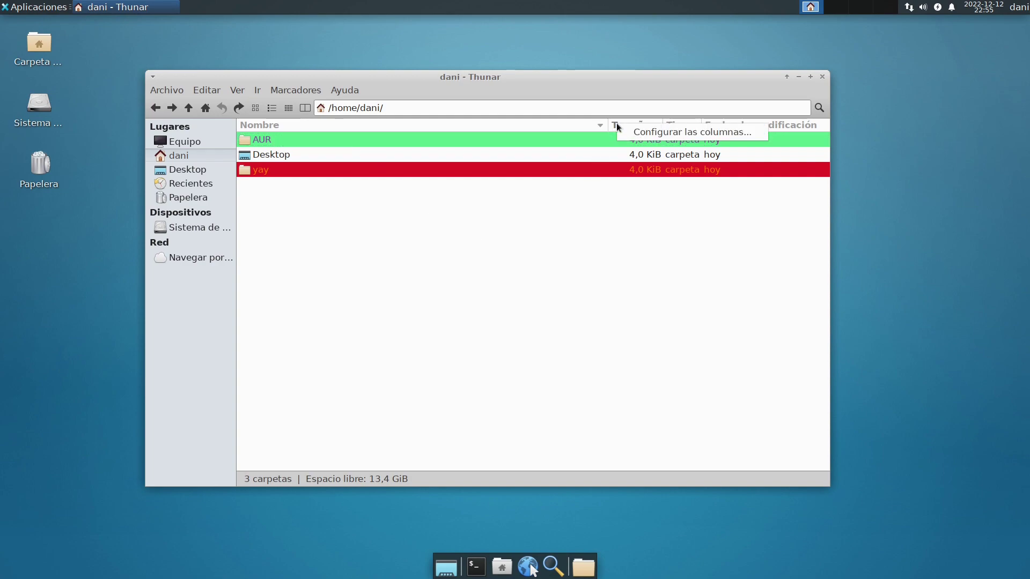
{"action": "left_click", "coordinate": [629, 133]}
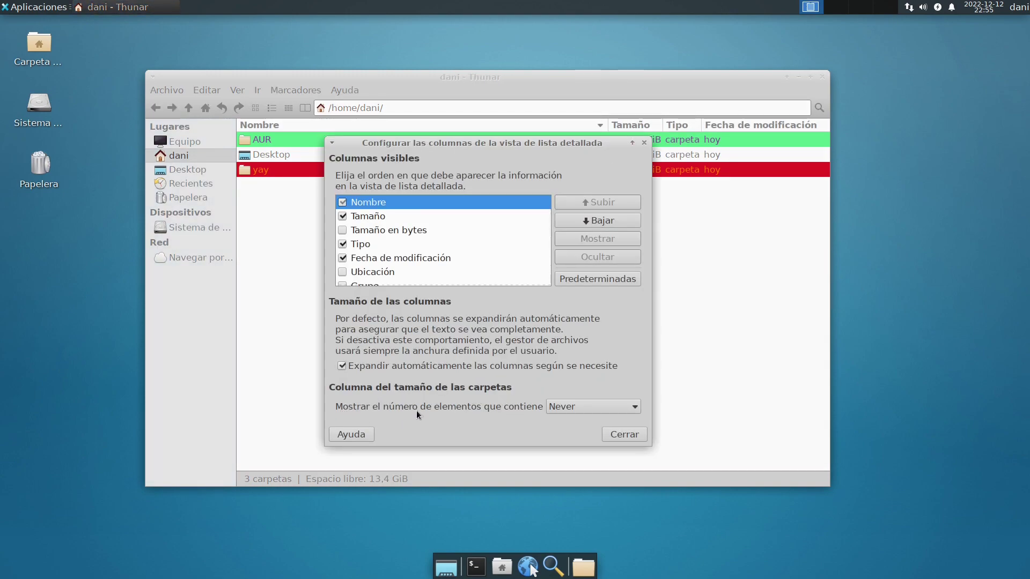
{"action": "left_click", "coordinate": [561, 407]}
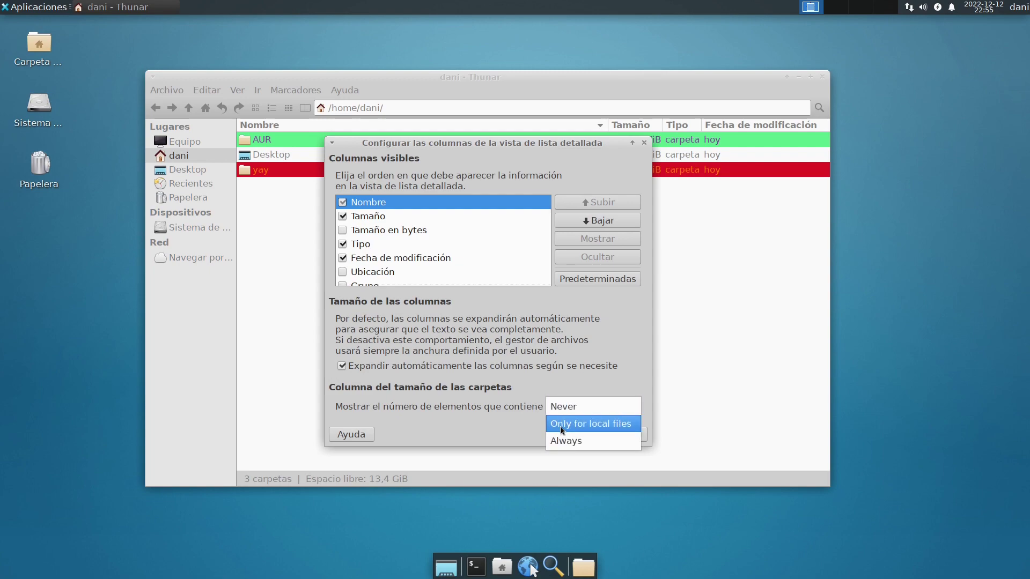
{"action": "left_click", "coordinate": [579, 425]}
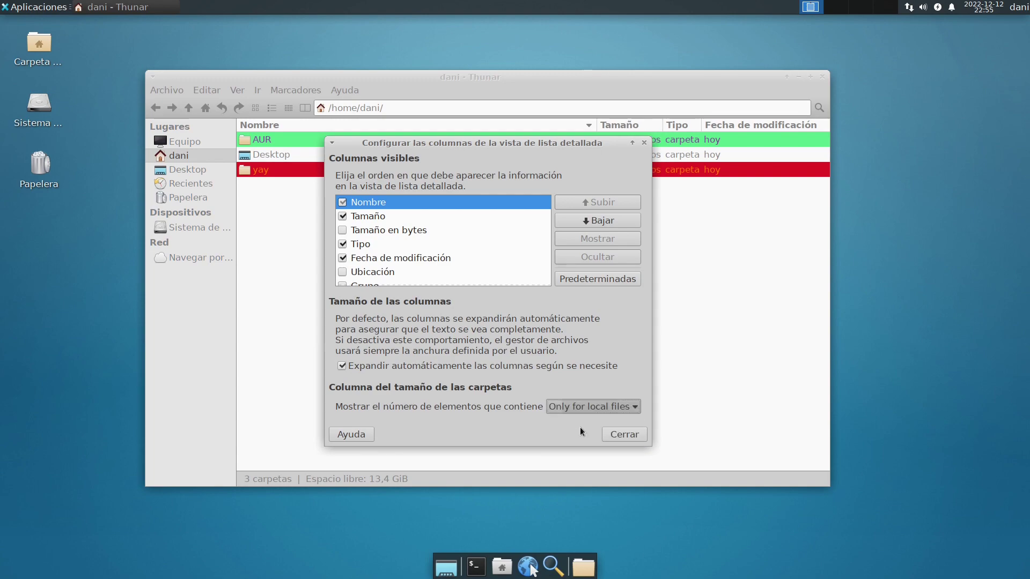
{"action": "left_click", "coordinate": [622, 436]}
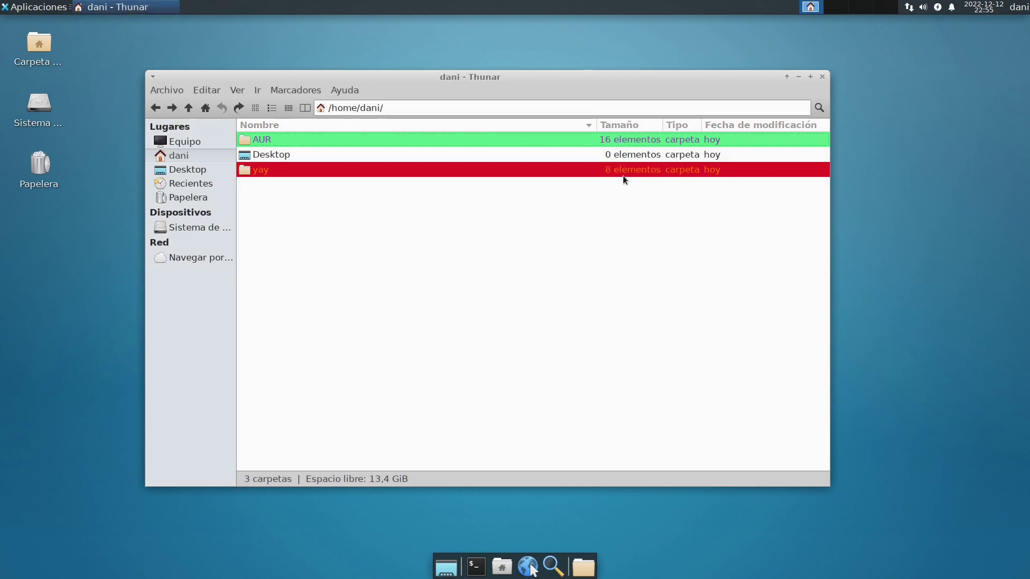
Step: Reset the yay folder's highlight colours in its Resaltado properties and close them
{"action": "right_click", "coordinate": [623, 175]}
{"action": "key", "text": "Escape"}
{"action": "right_click", "coordinate": [259, 174]}
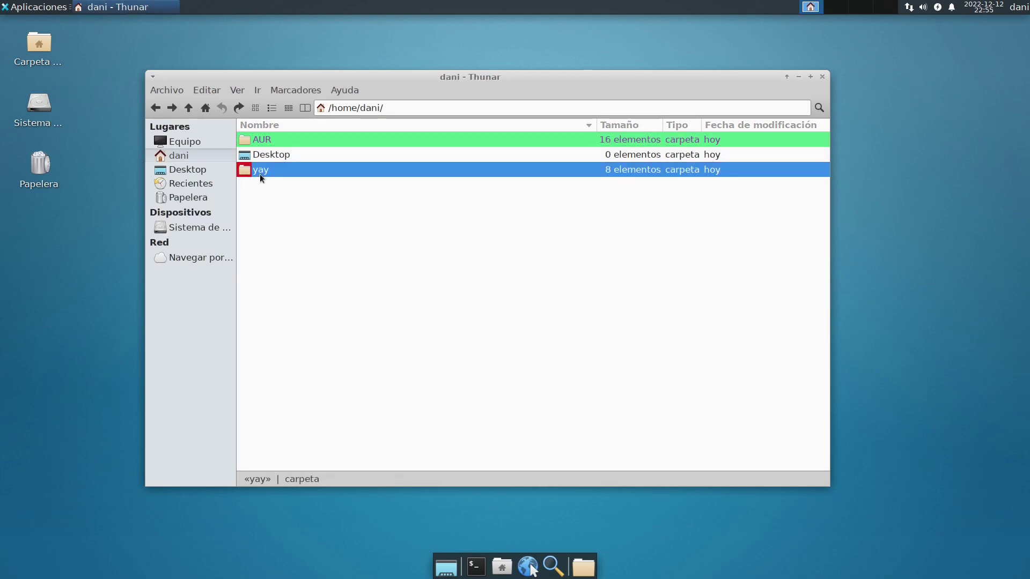
{"action": "left_click", "coordinate": [308, 366]}
{"action": "left_click", "coordinate": [410, 181]}
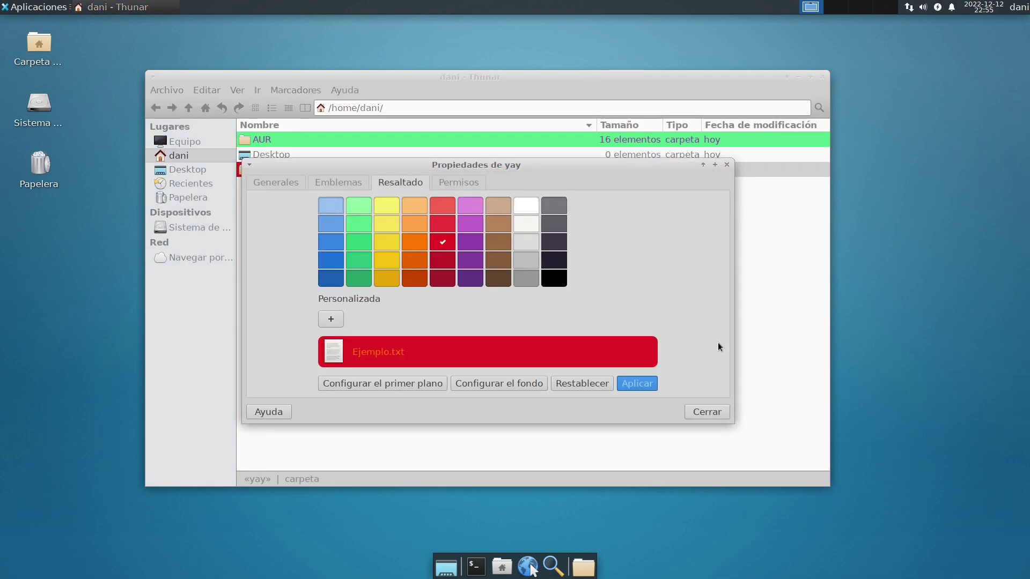
{"action": "left_click", "coordinate": [606, 382]}
{"action": "left_click", "coordinate": [706, 411]}
{"action": "left_click", "coordinate": [721, 411]}
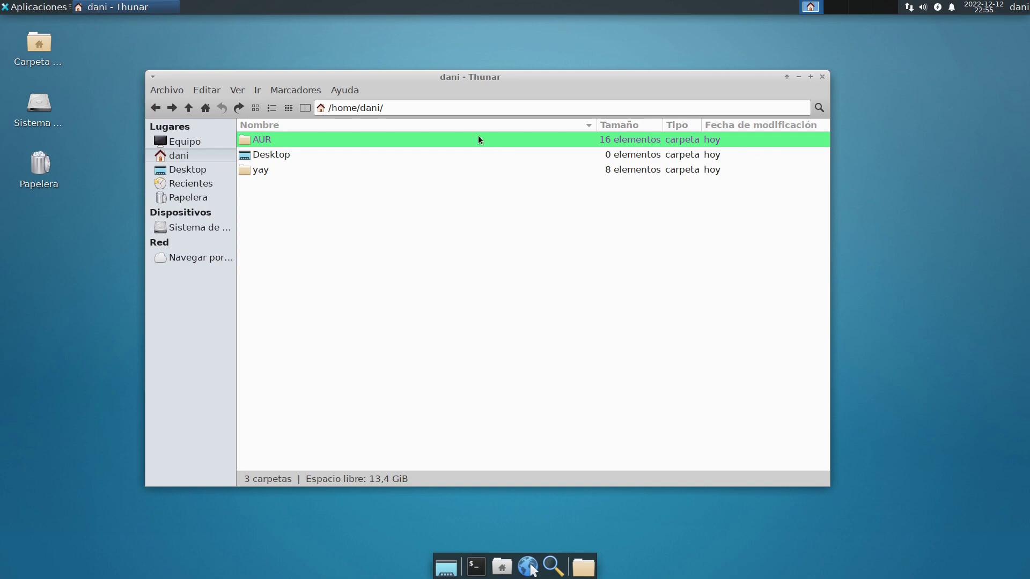
{"action": "left_click_drag", "start_coordinate": [422, 422], "coordinate": [363, 412]}
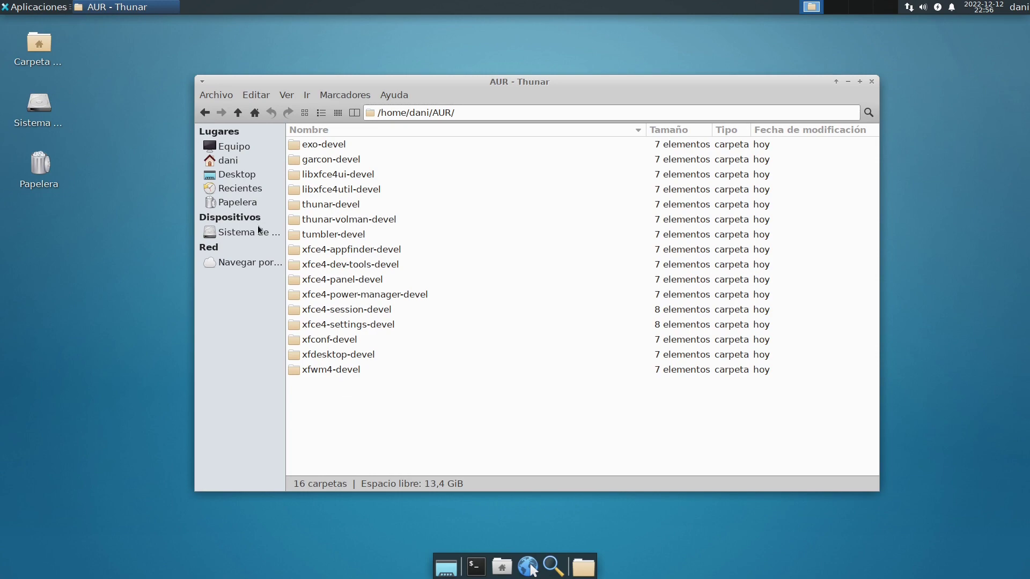
Step: Open the Ristretto image viewer, view its version in the about information, and close the viewer
{"action": "left_click", "coordinate": [46, 7]}
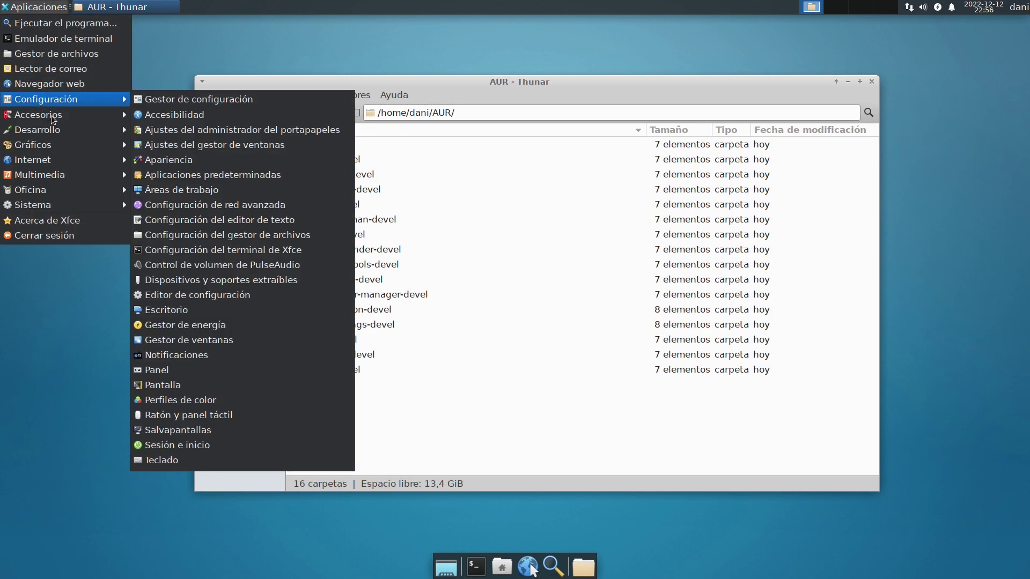
{"action": "mouse_move", "coordinate": [54, 120]}
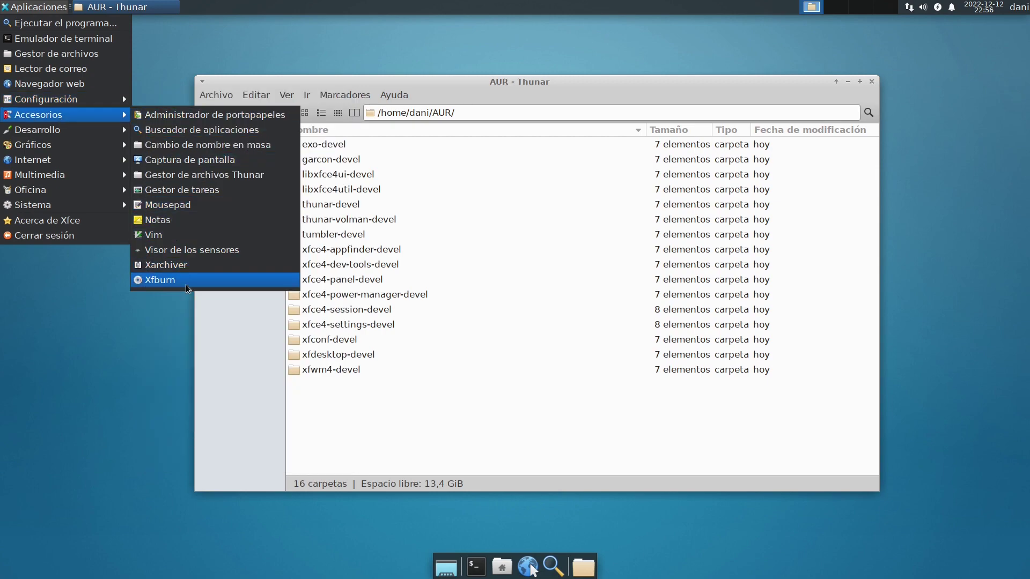
{"action": "mouse_move", "coordinate": [97, 144]}
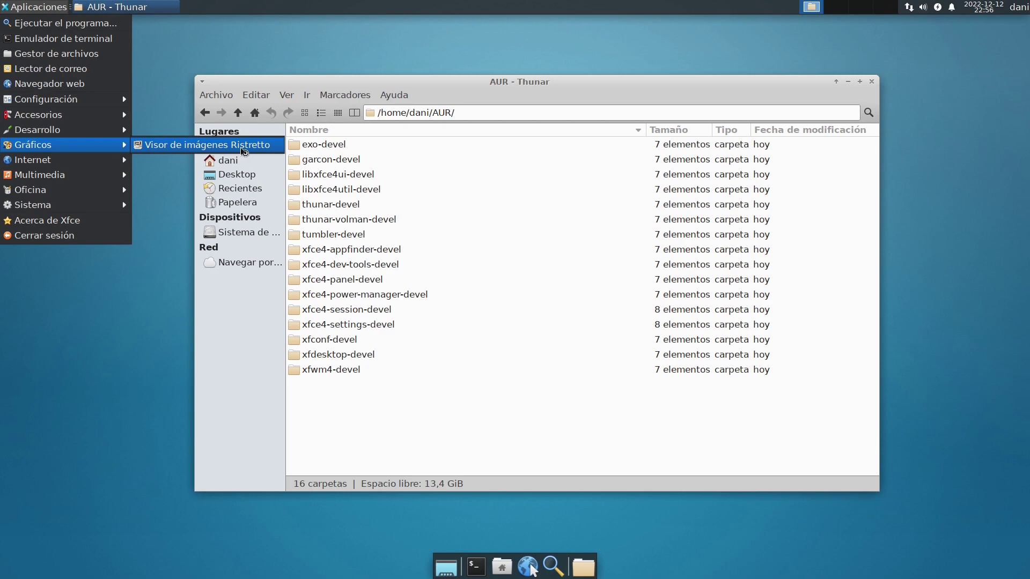
{"action": "left_click", "coordinate": [241, 146]}
{"action": "left_click", "coordinate": [490, 193]}
{"action": "left_click", "coordinate": [500, 225]}
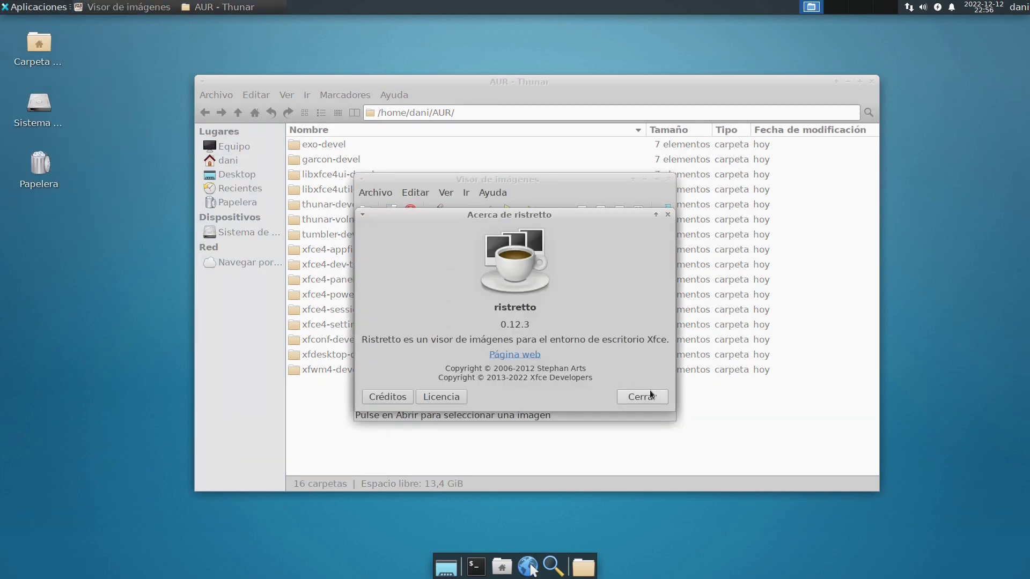
{"action": "left_click", "coordinate": [651, 394]}
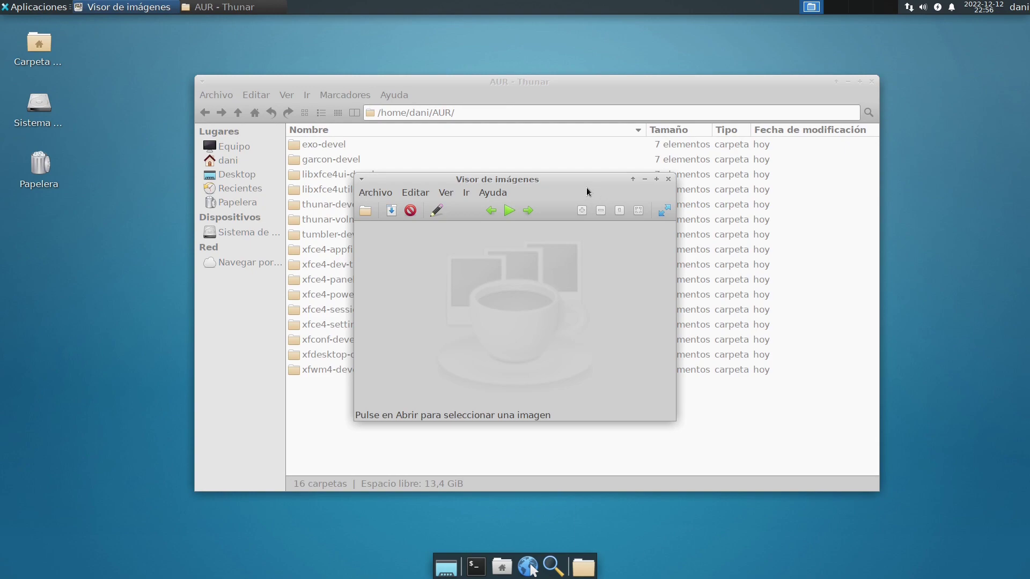
{"action": "left_click", "coordinate": [668, 179]}
{"action": "left_click_drag", "start_coordinate": [471, 419], "coordinate": [316, 113]}
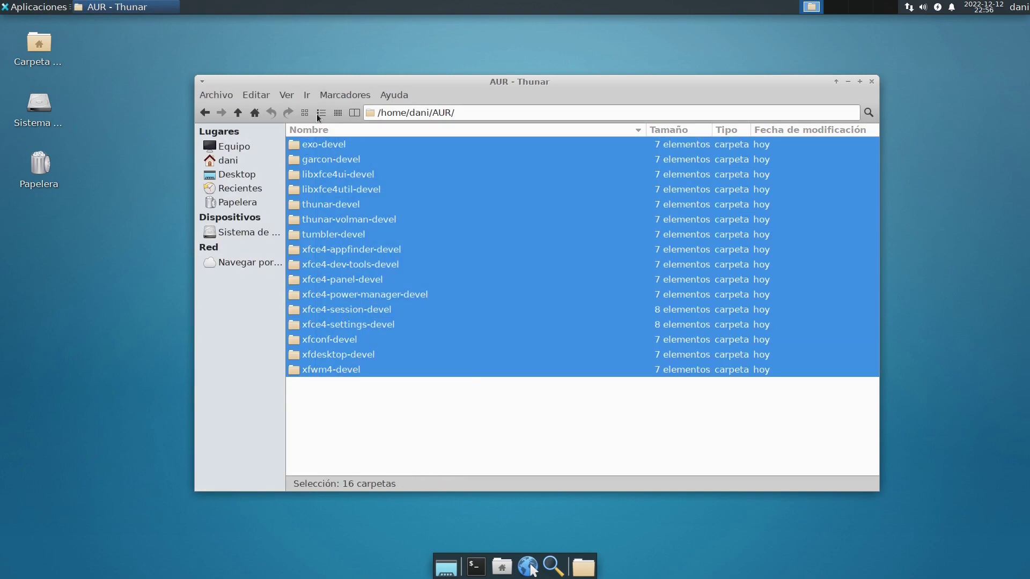
{"action": "left_click", "coordinate": [426, 397]}
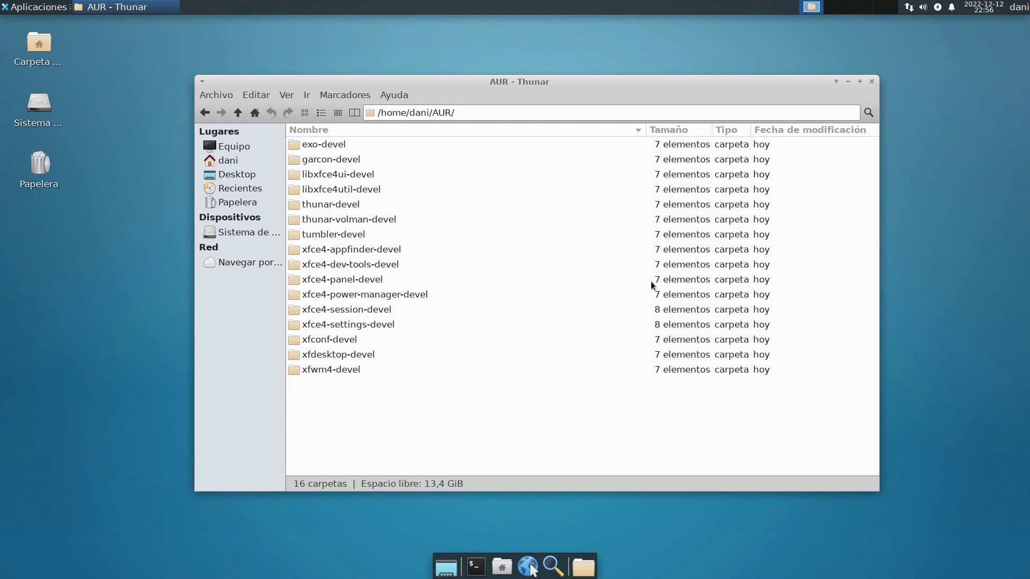
Step: Close the Thunar window showing the AUR folder and the window with information about the Xfce desktop environment
{"action": "left_click", "coordinate": [871, 82]}
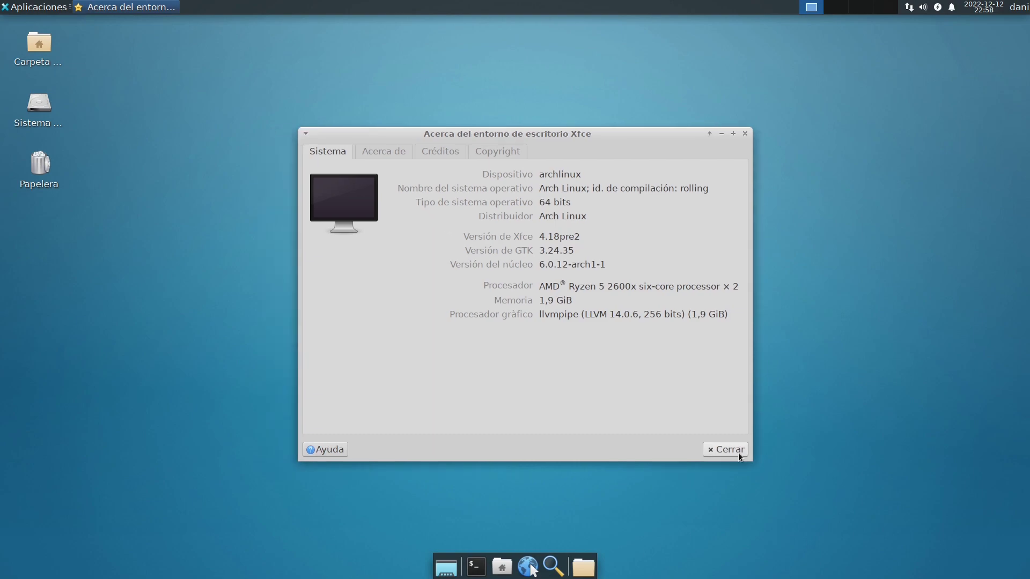
{"action": "left_click", "coordinate": [738, 454]}
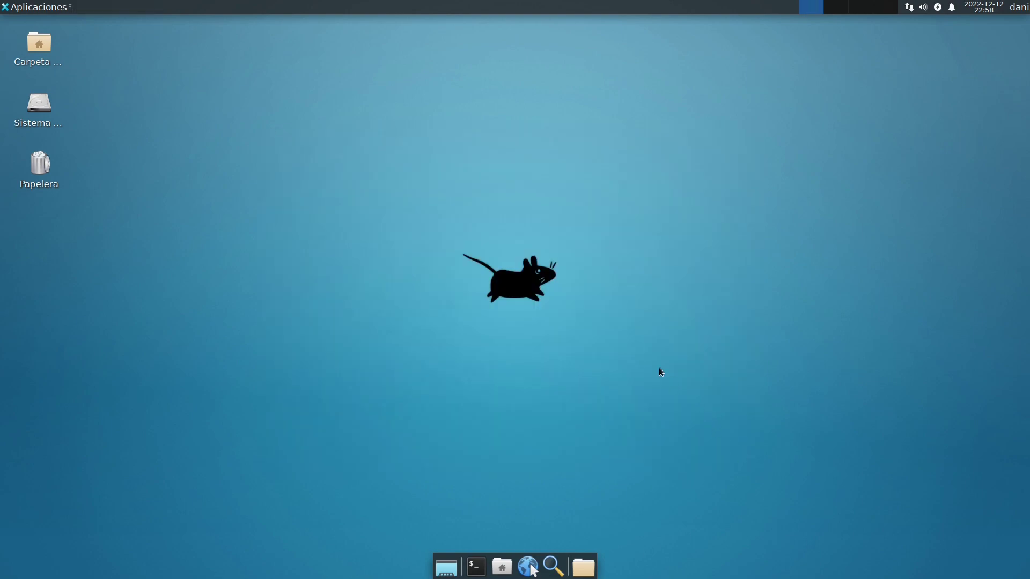